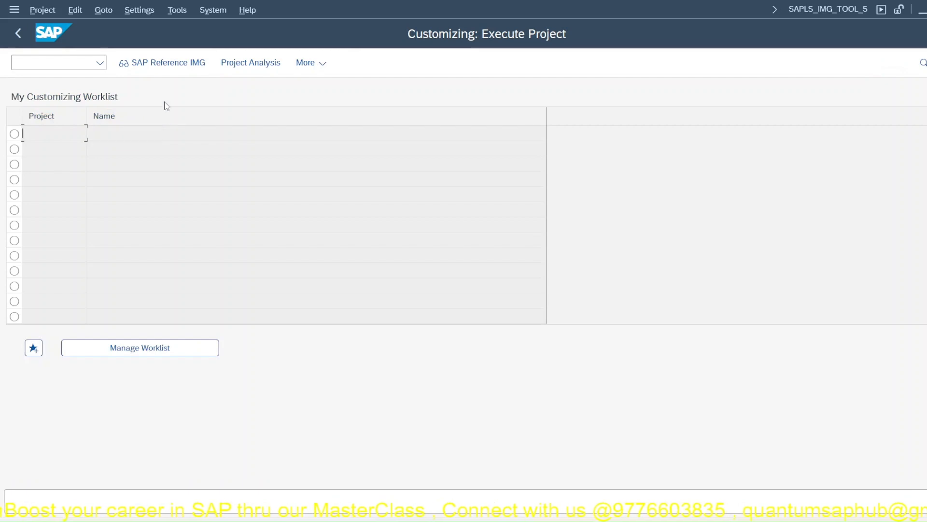
Step: From the SAP Reference IMG, open Define Schedule Line Categories under Sales and Distribution > Sales > Sales Documents > Schedule Lines
click(159, 68)
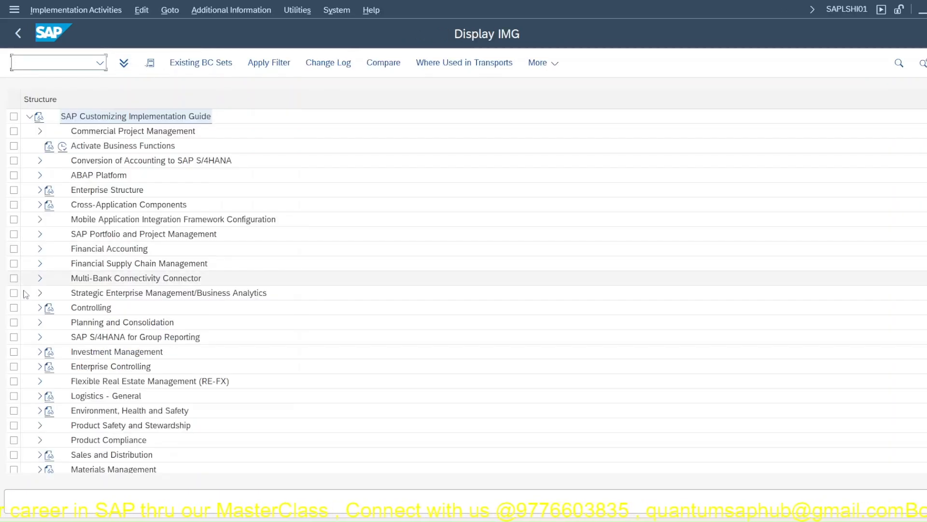
click(40, 454)
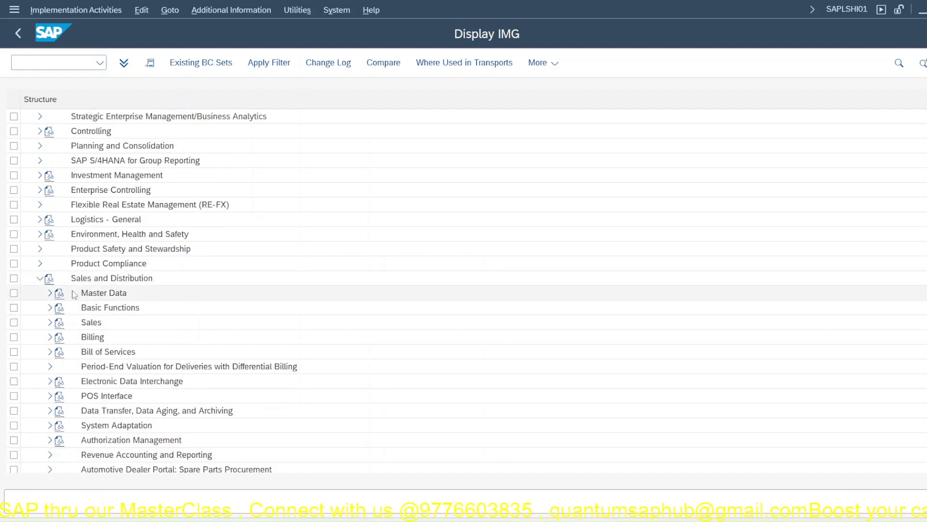
click(49, 321)
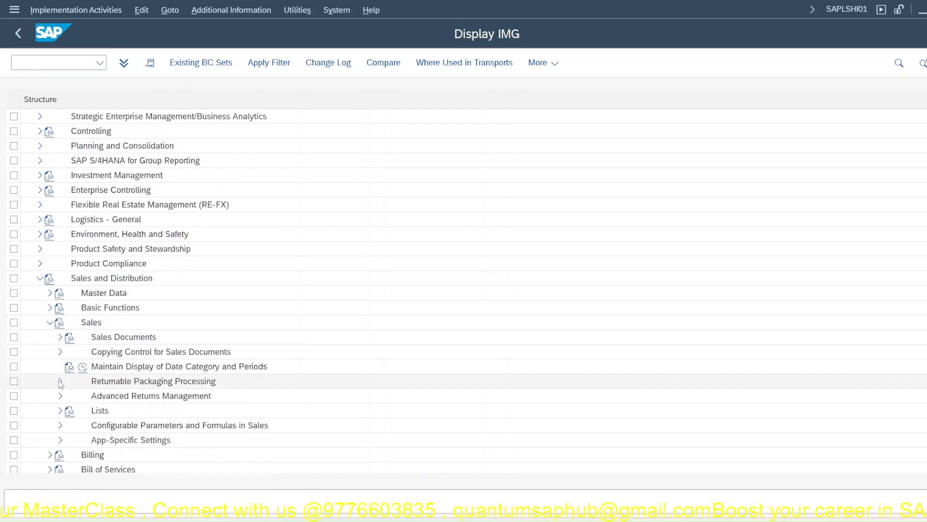
click(60, 337)
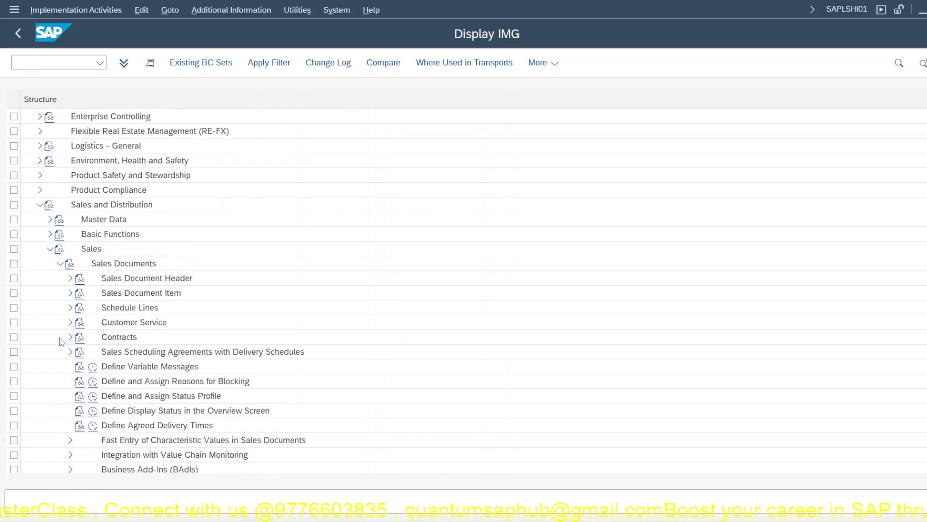
click(70, 308)
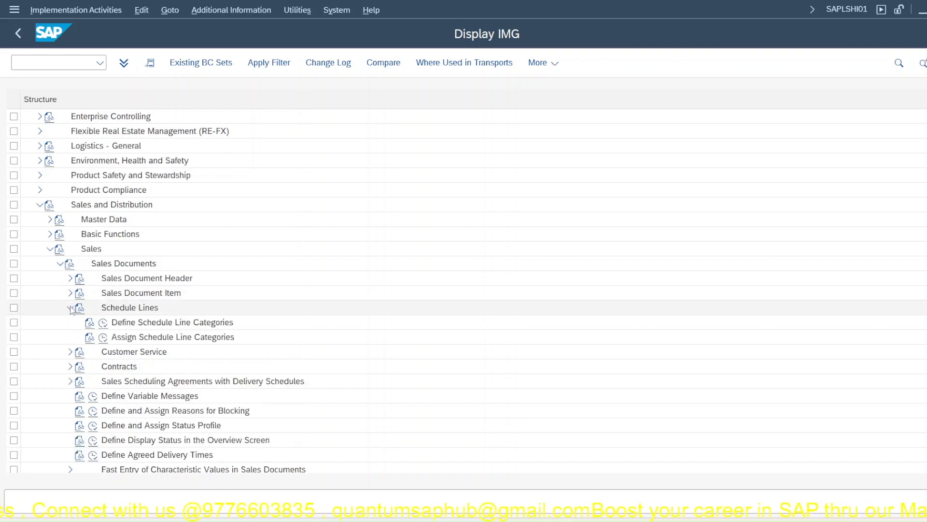
click(103, 323)
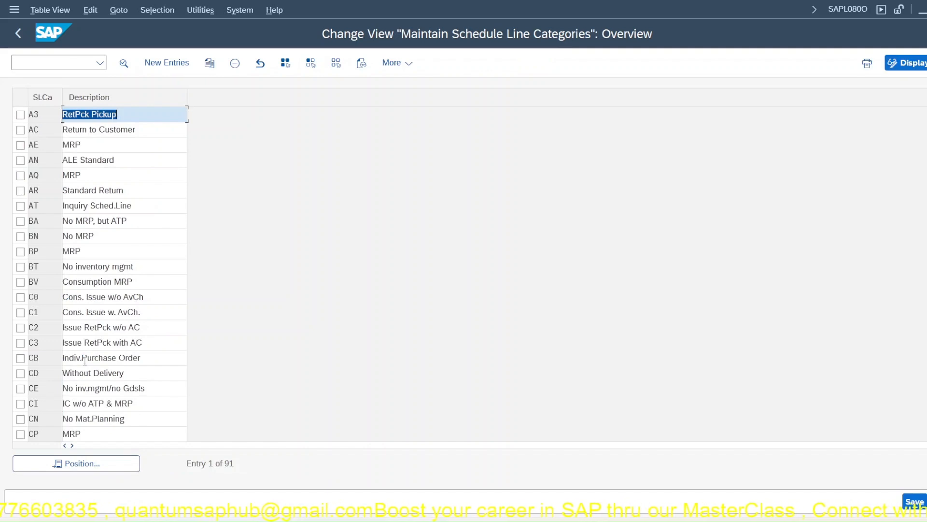
Step: Review the detail settings of schedule line categories CP (MRP) and CN (No Mat.Planning), returning to the overview after each
click(40, 437)
double_click(39, 436)
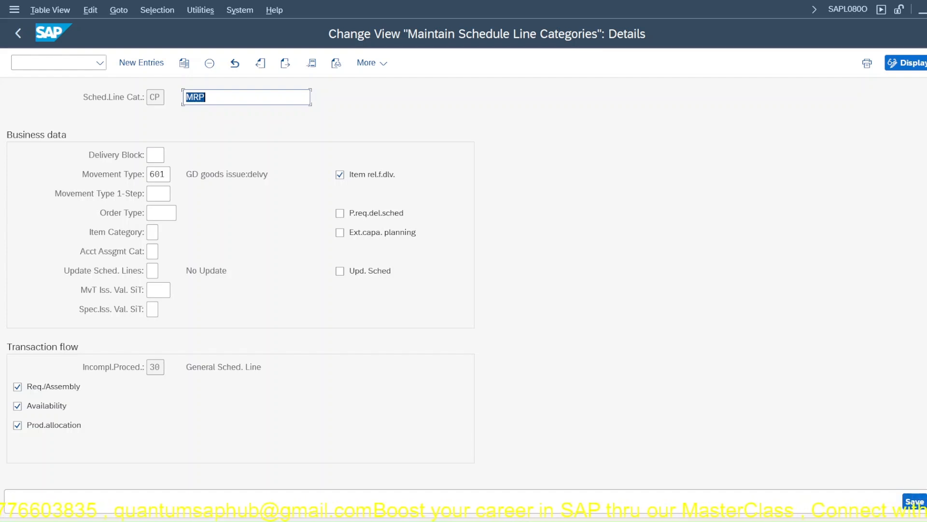
key(F3)
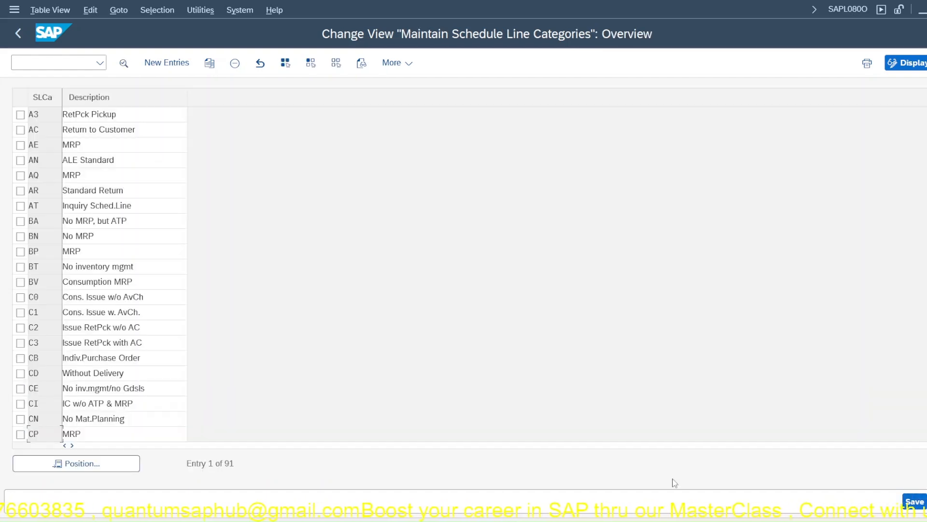
double_click(53, 419)
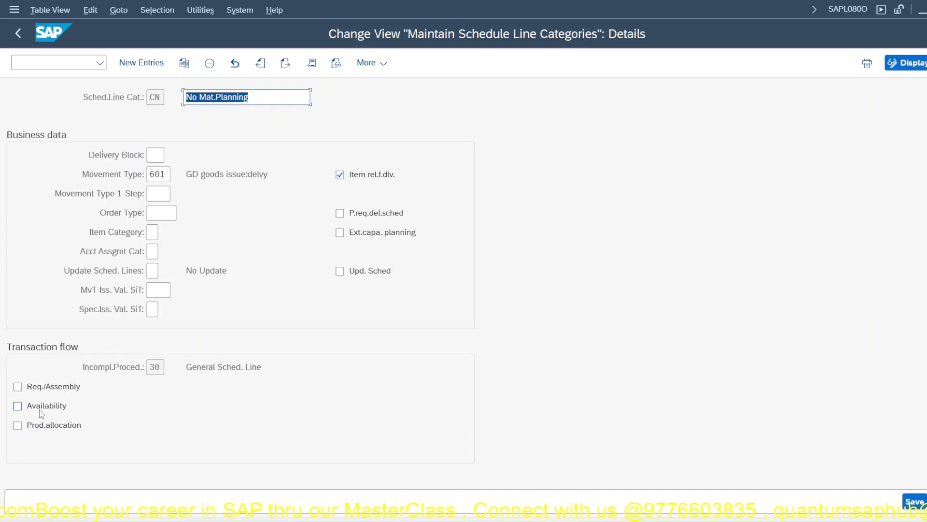
key(F3)
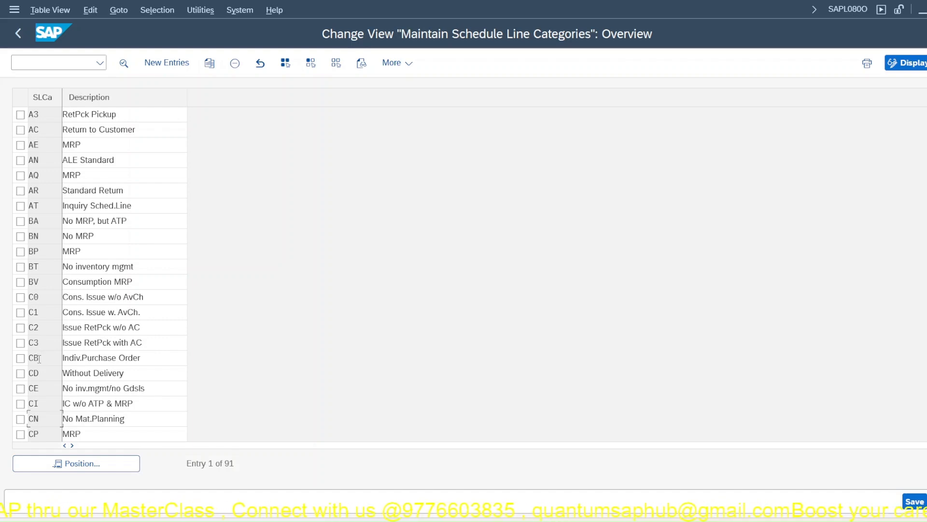
Step: In schedule line category CB (Indiv.Purchase Order), set the account assignment category to E (Ind. cust. w. KD-CO)
double_click(39, 358)
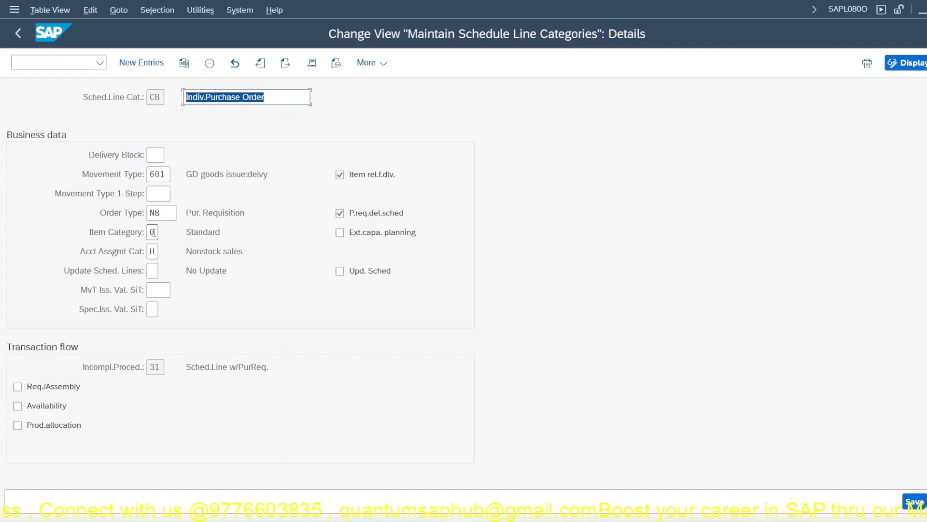
click(154, 251)
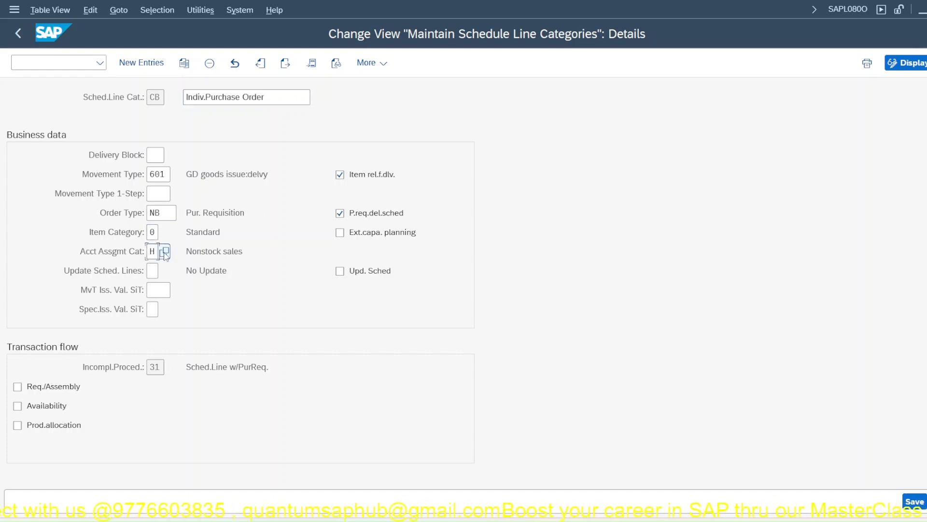
click(164, 251)
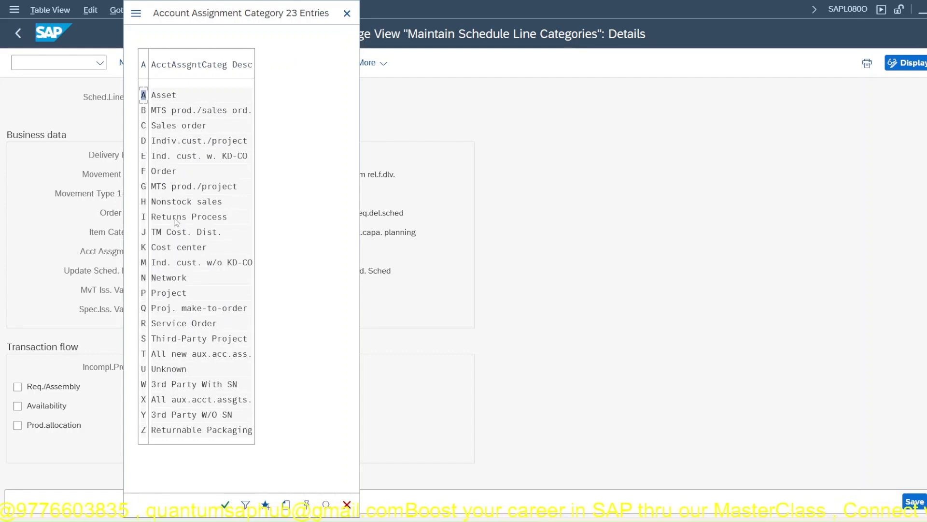
double_click(188, 156)
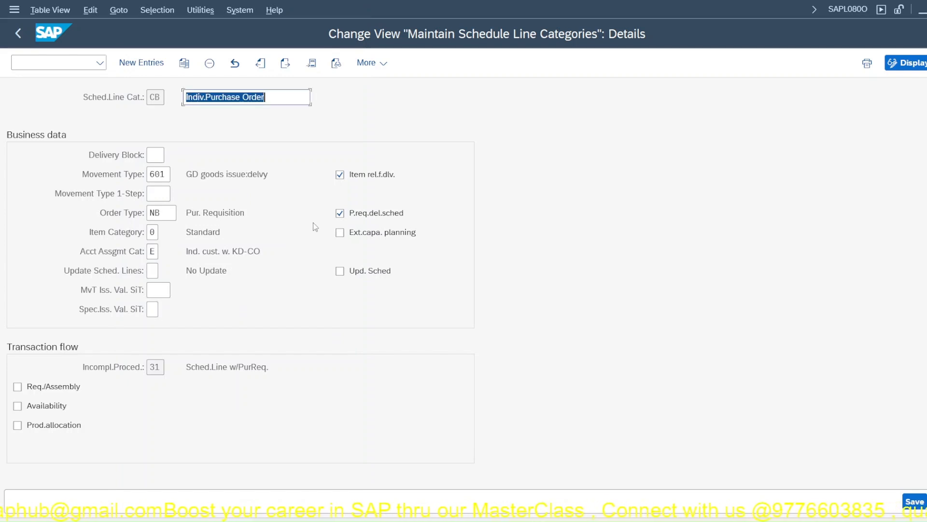
Step: Try to save schedule line category CB with account assignment category A (Asset)
click(153, 252)
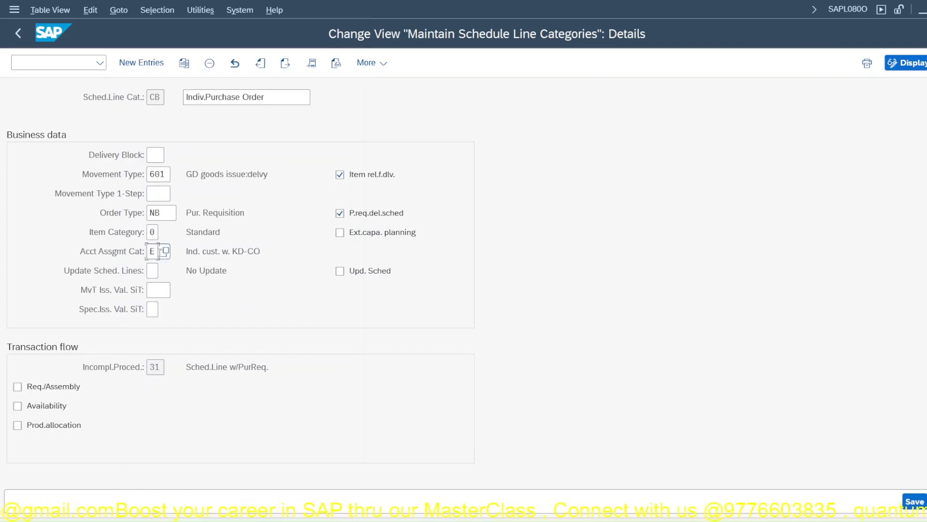
click(161, 252)
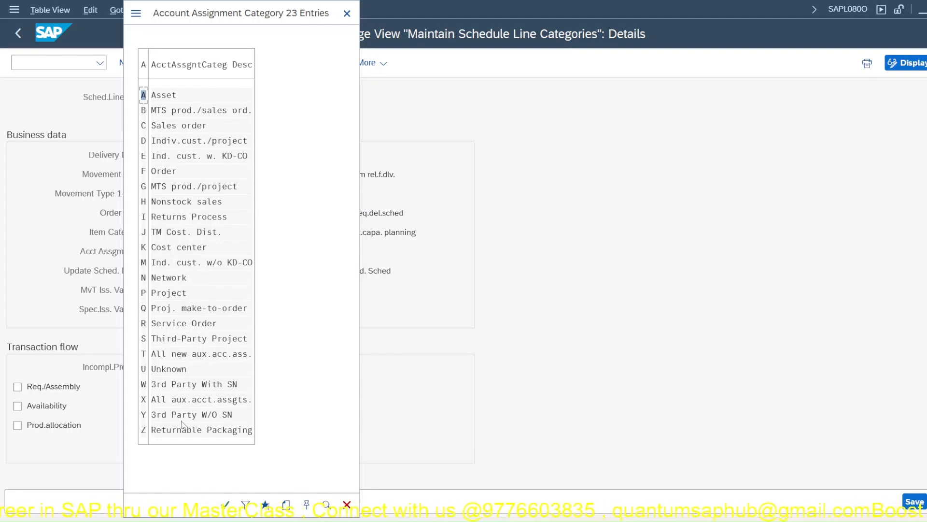
click(225, 504)
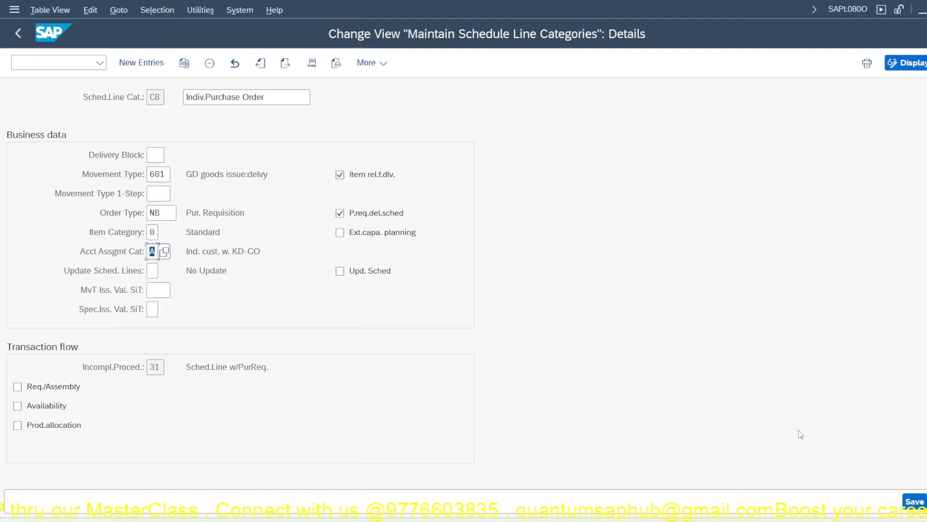
click(907, 502)
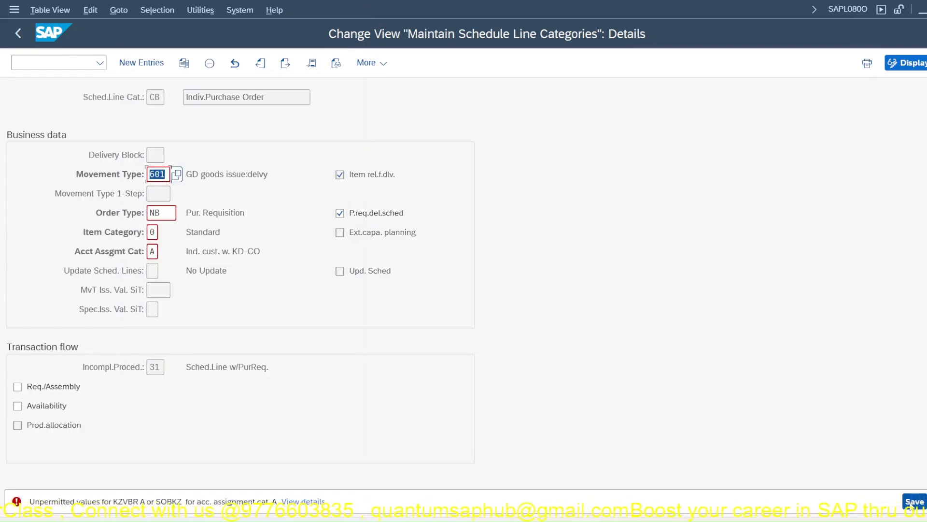
Step: Set category CB's account assignment category to E and save it to the proposed customizing request
click(153, 251)
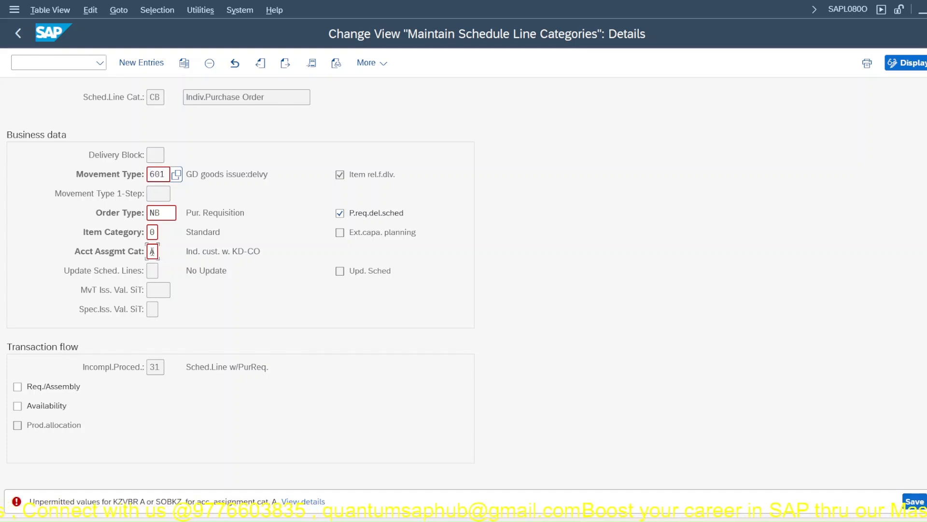
click(165, 251)
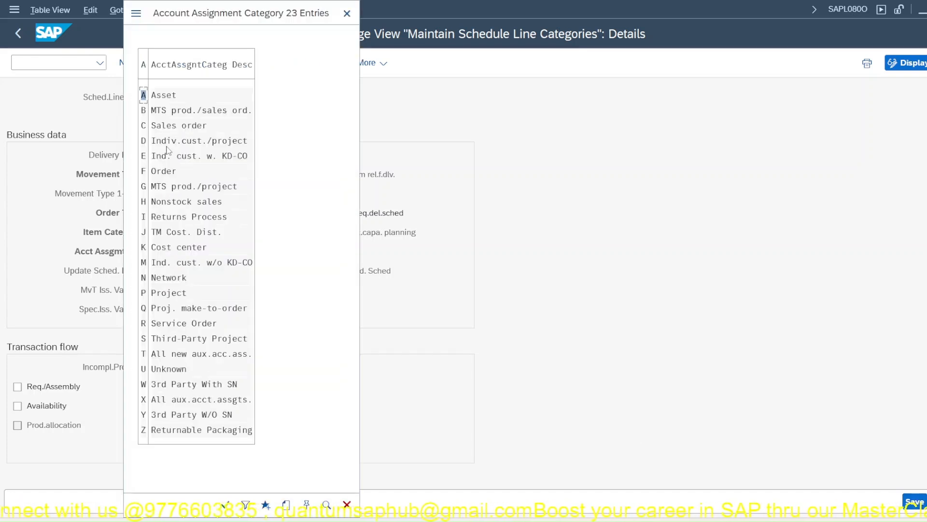
double_click(154, 155)
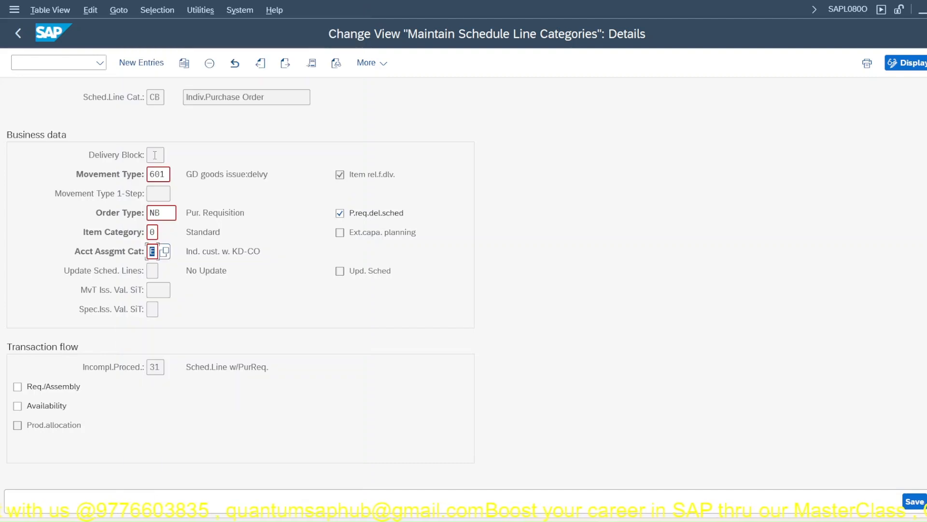
key(ctrl+s)
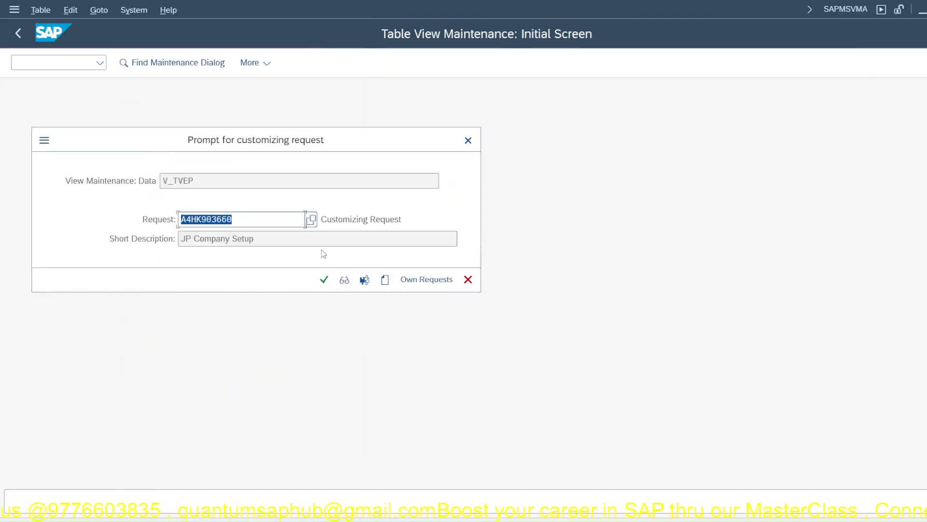
click(323, 280)
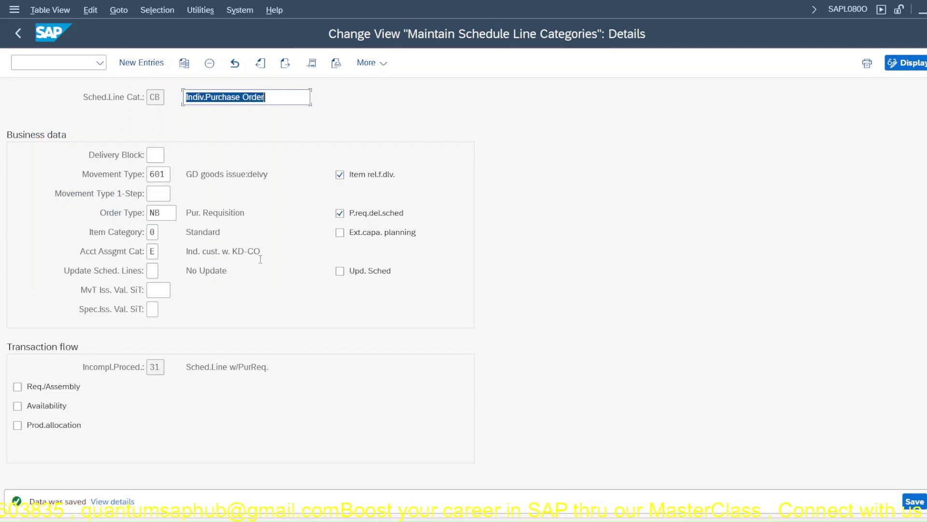
Step: Read the field help for category CB's P.req.del.sched indicator, save the entry and return to the overview
click(341, 215)
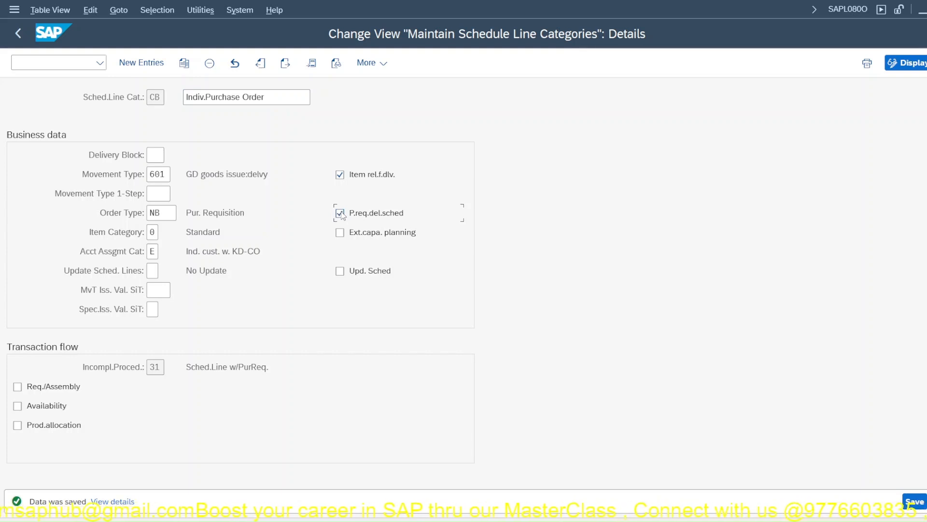
click(341, 214)
key(F1)
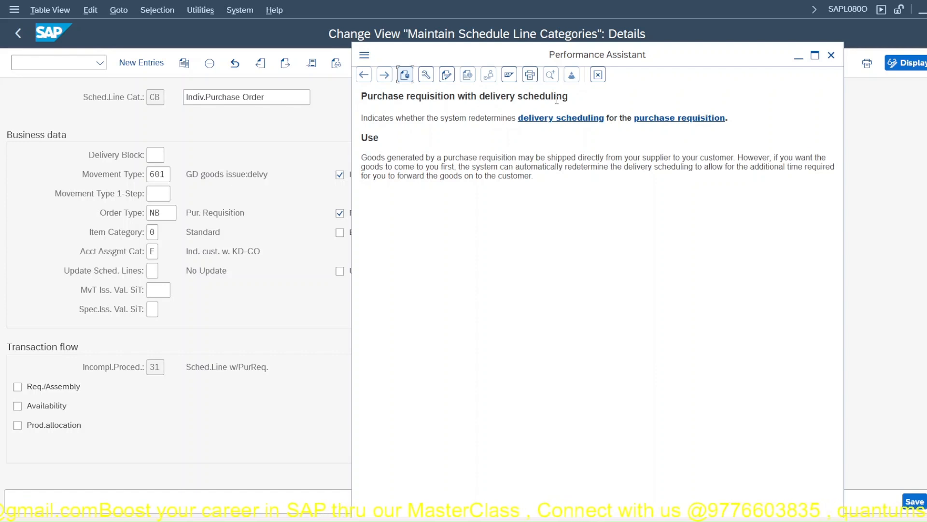
click(831, 55)
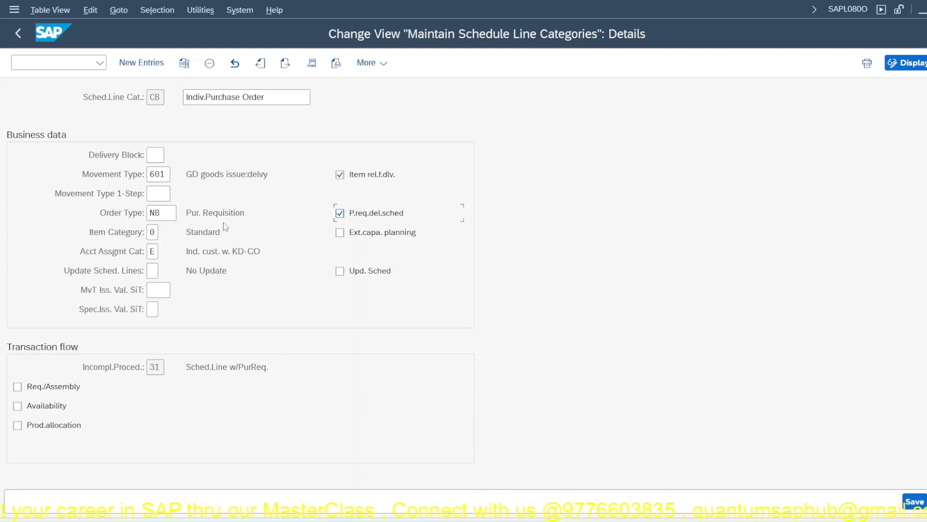
click(915, 503)
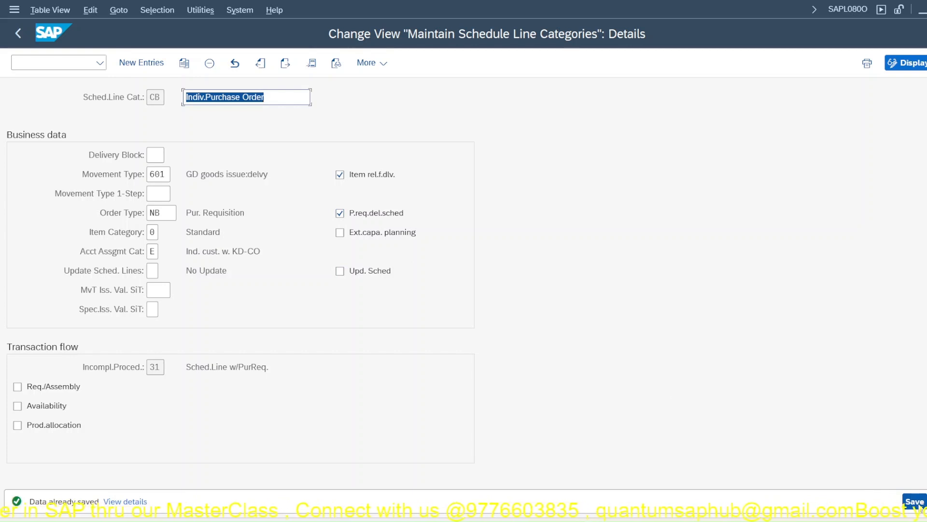
key(F3)
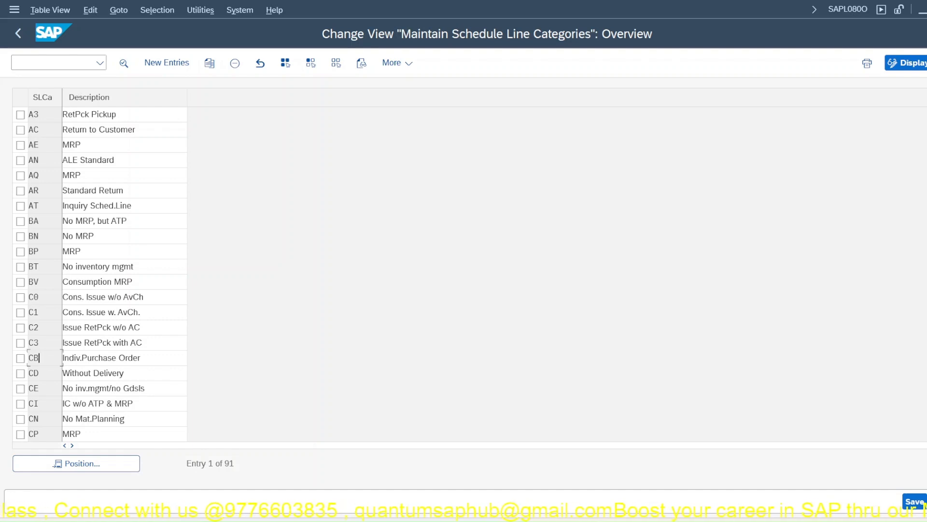
Step: Review the detail settings of schedule line category CS (Leg) and return to the overview
scroll(918, 191, down, 3)
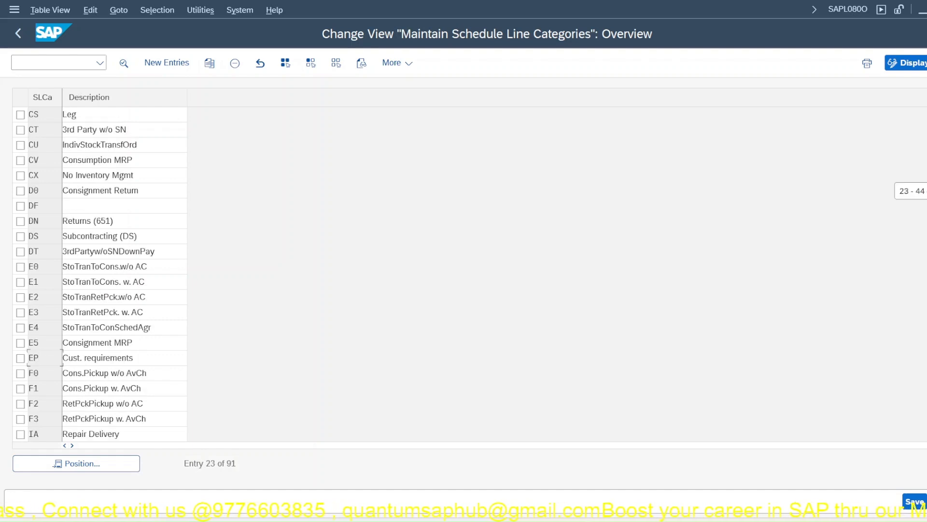
double_click(52, 117)
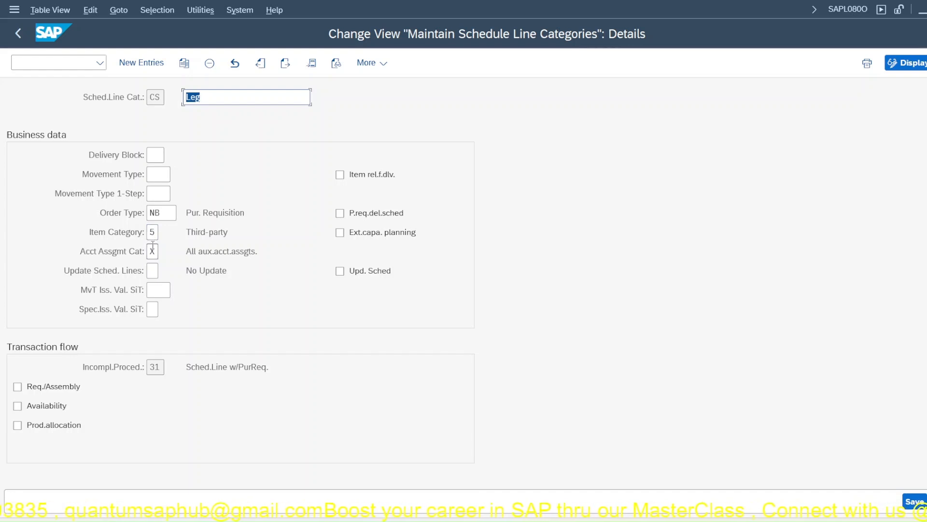
key(F3)
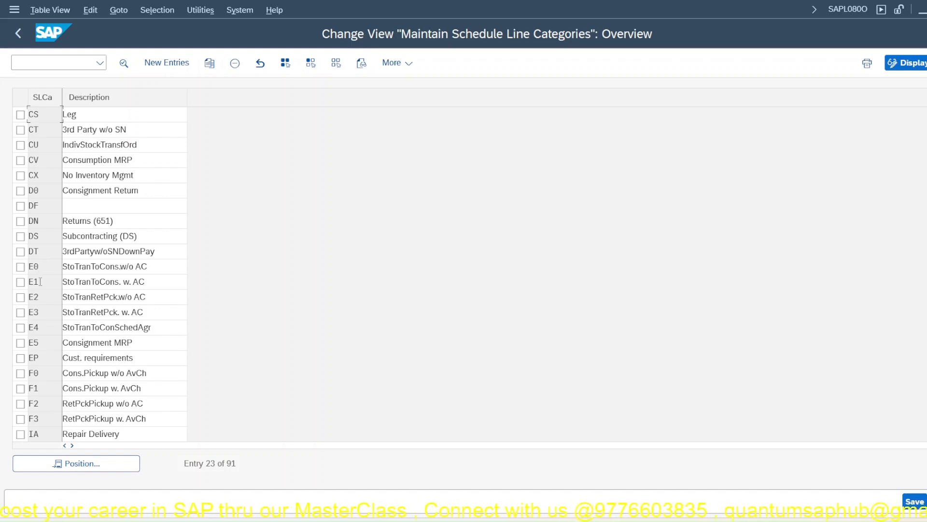
click(39, 388)
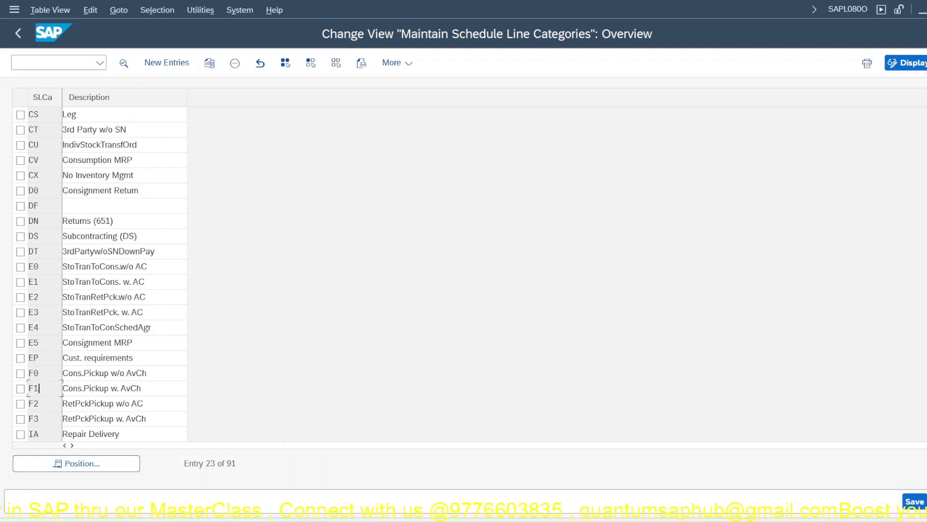
scroll(269, 321, up, 8)
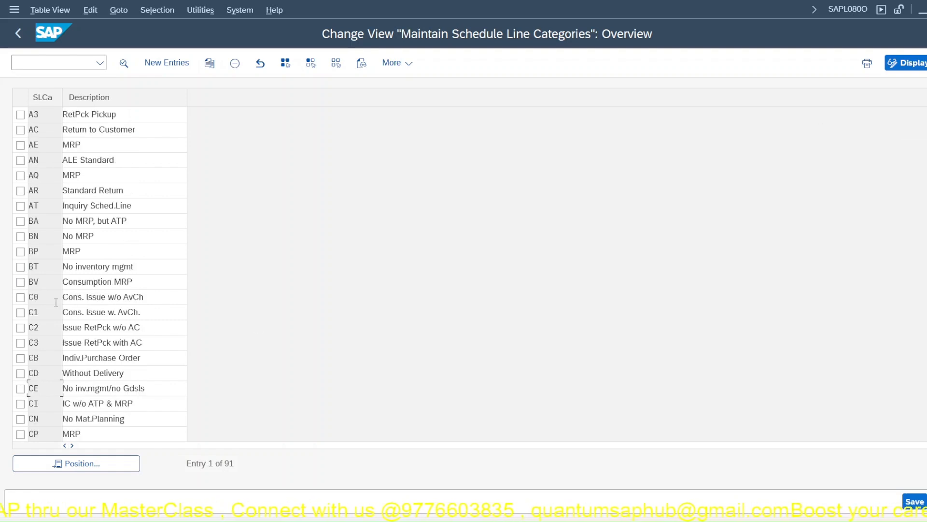
click(77, 315)
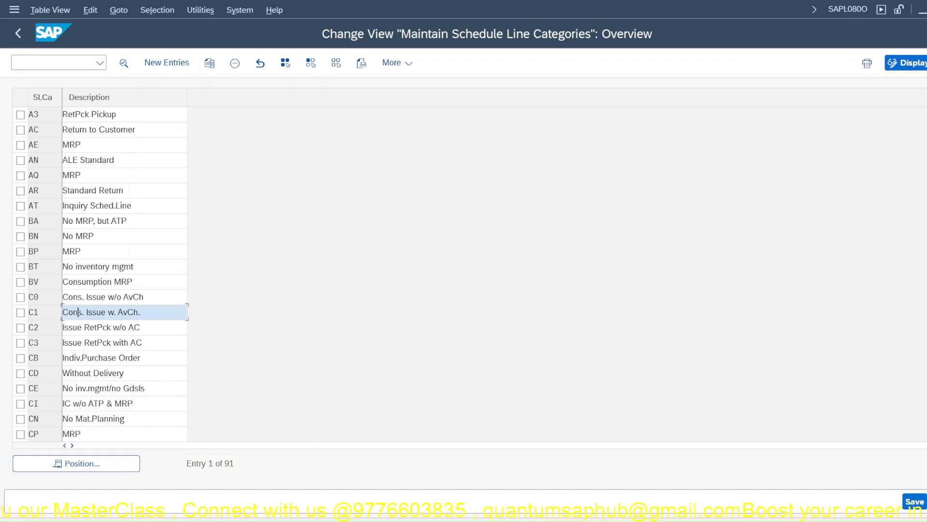
key(Page_Down)
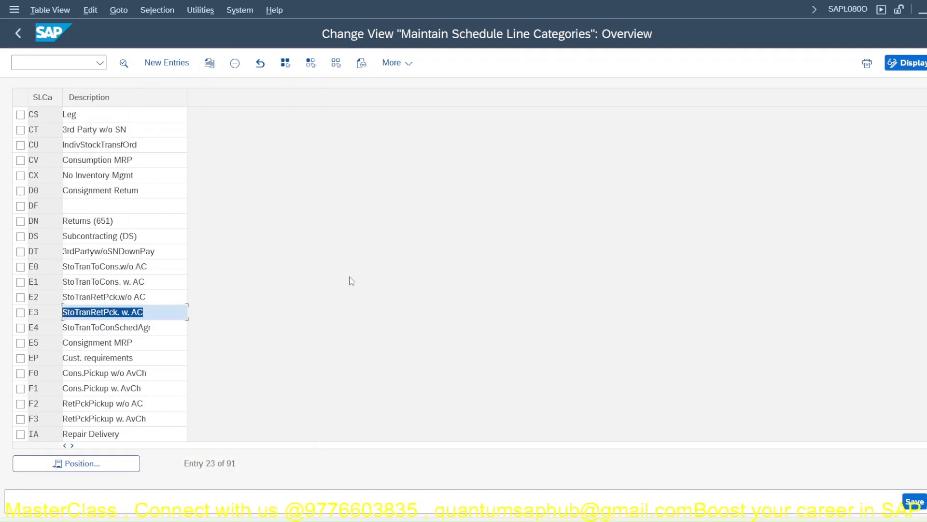
Step: Look through the full list of schedule line categories, including the consignment, returns and custom Z entries
click(87, 193)
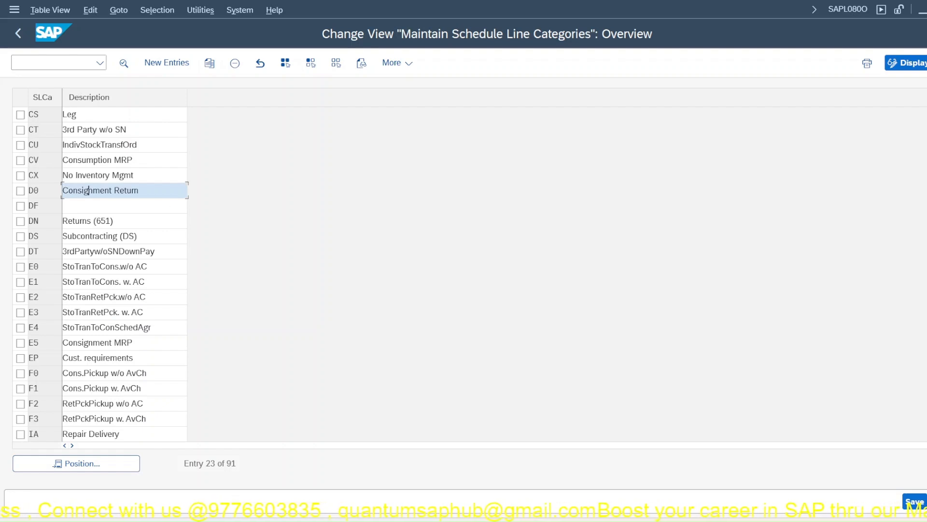
key(Page_Down)
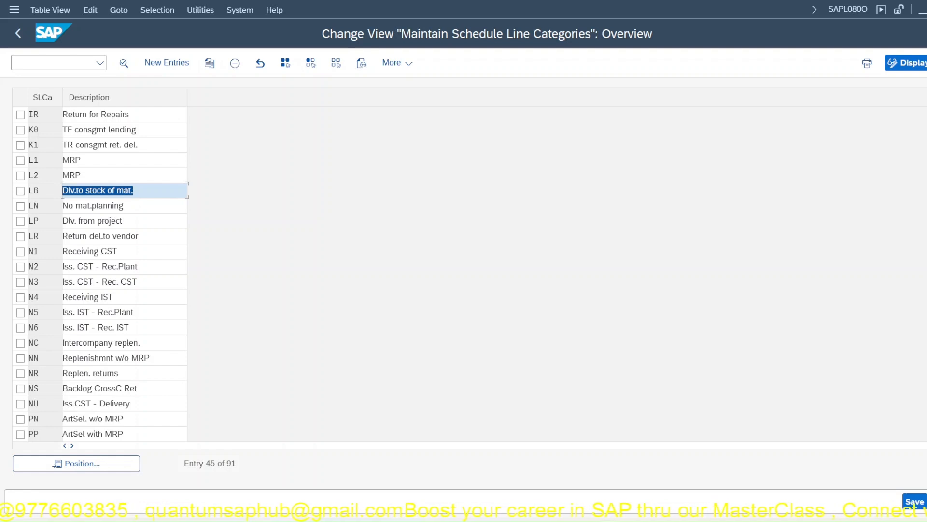
drag(926, 252, 926, 130)
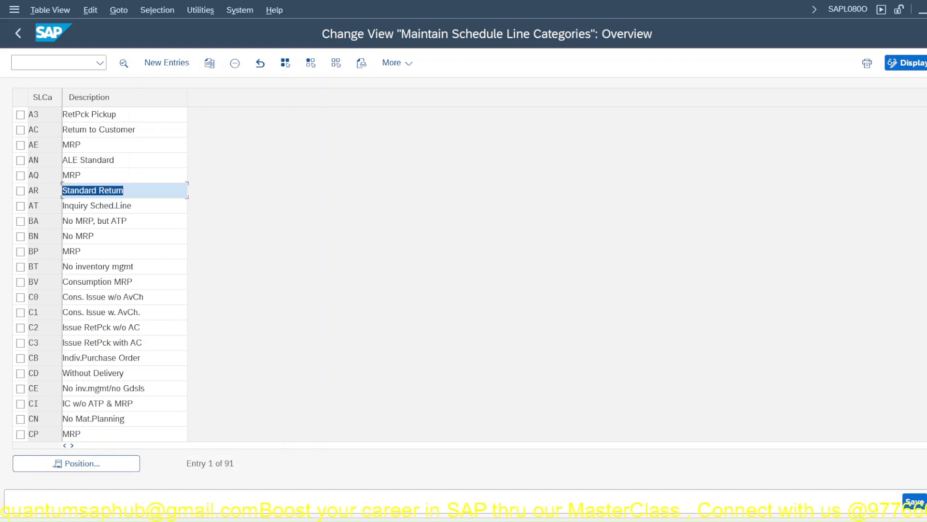
scroll(917, 190, down, 5)
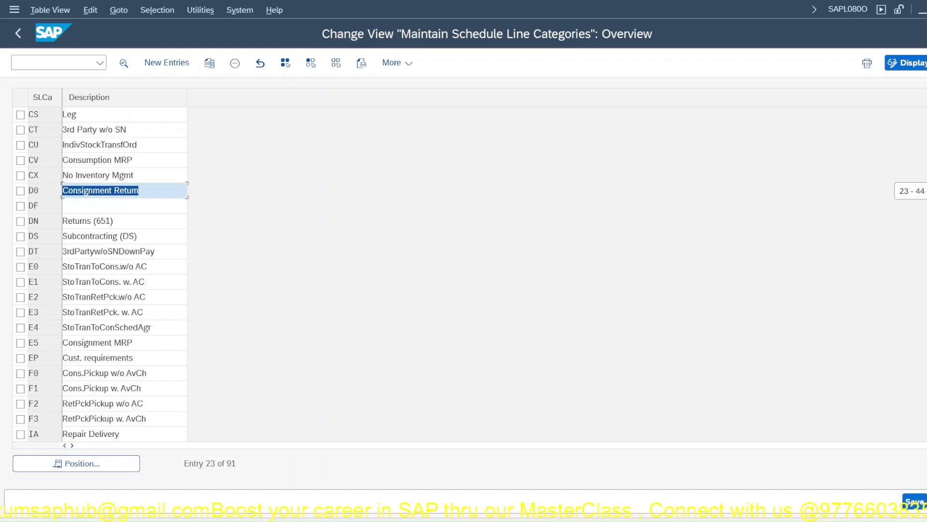
click(106, 221)
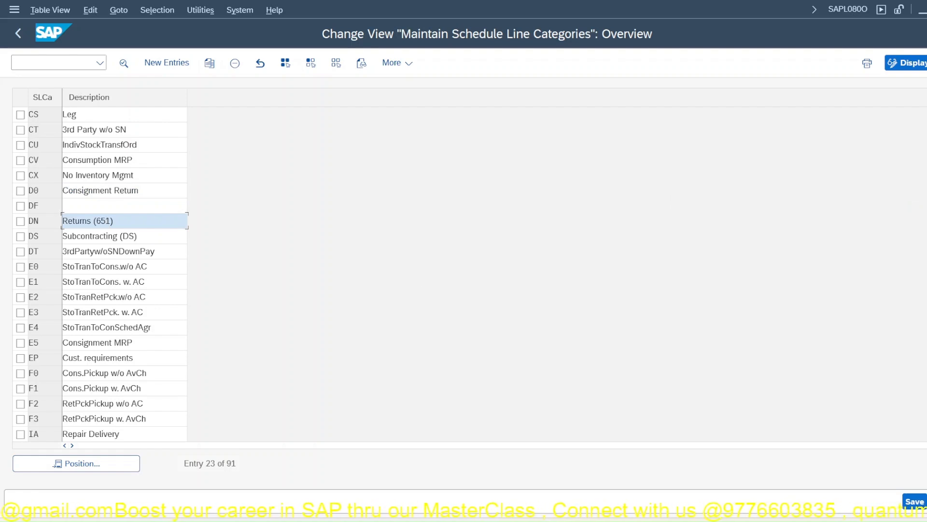
scroll(917, 270, down, 10)
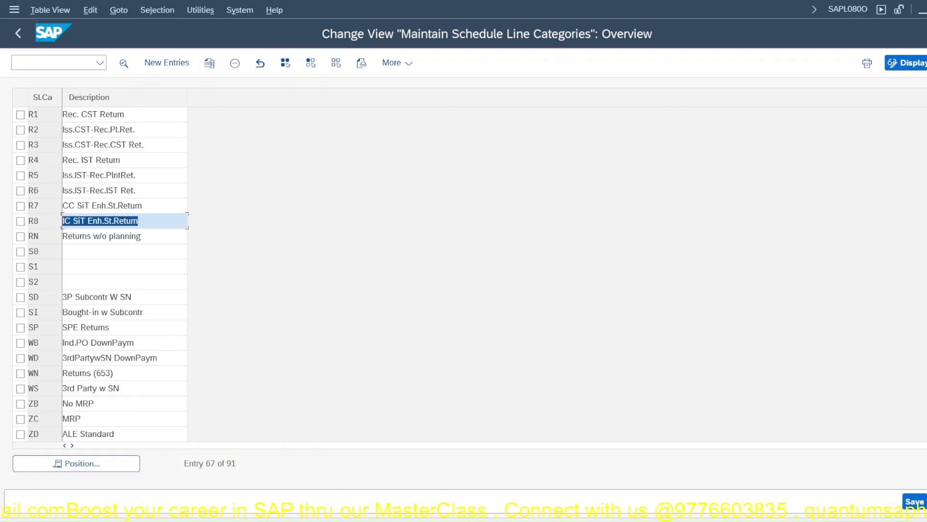
scroll(917, 289, up, 5)
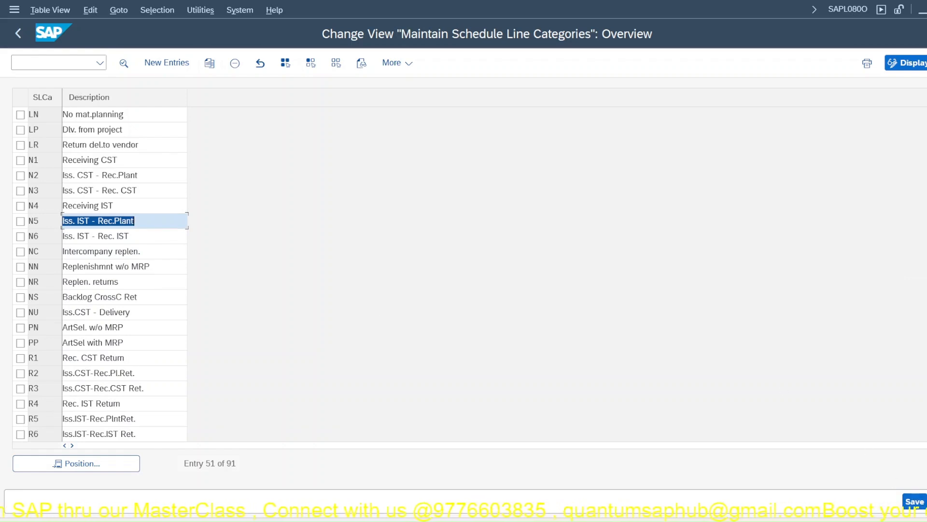
key(Page_Down)
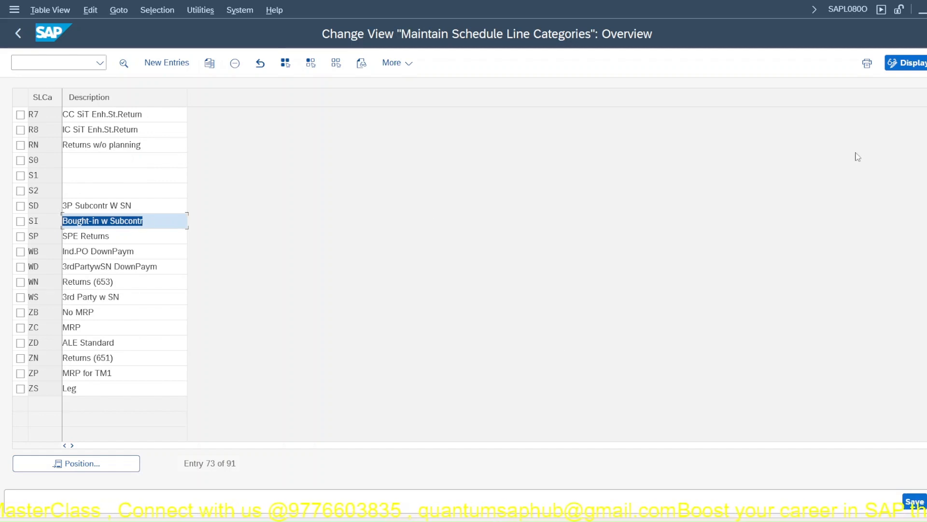
key(Page_Up)
key(Page_Up)
key(Page_Up)
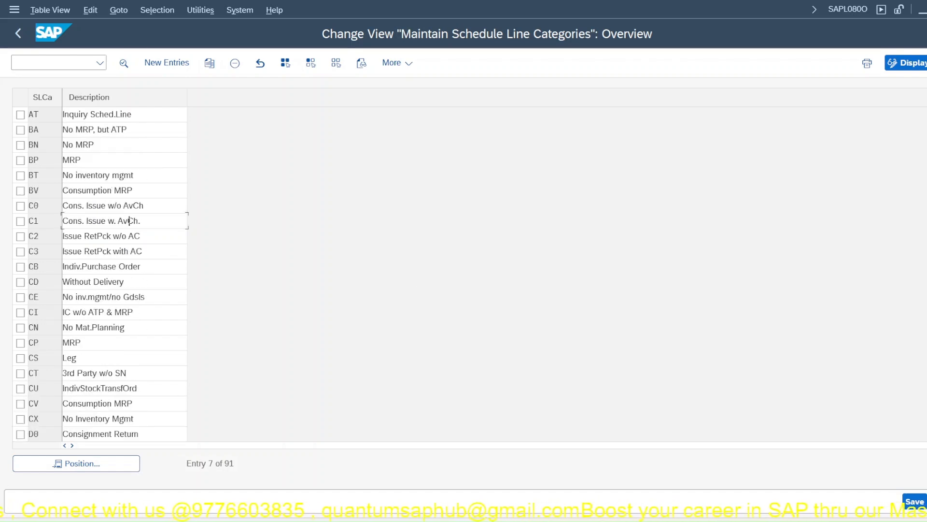
key(Page_Up)
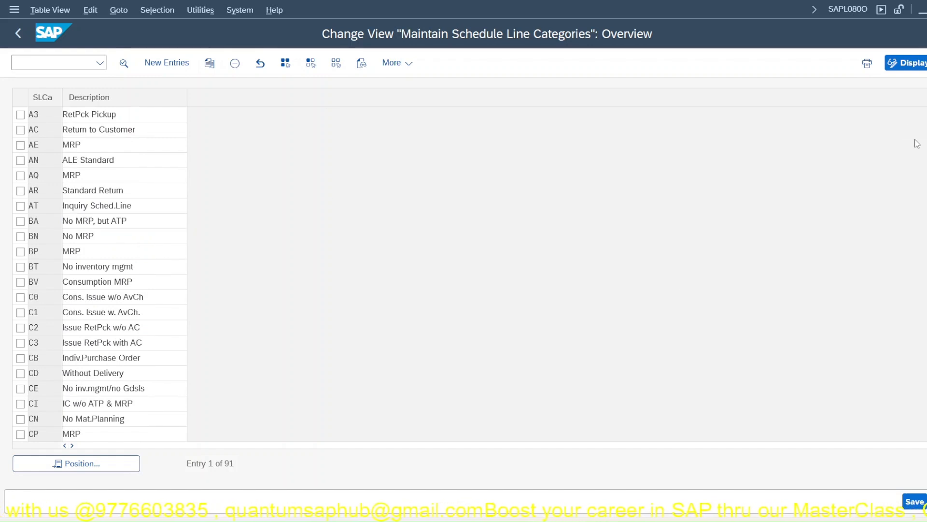
Step: Leave the category definitions, open Assign Schedule Line Categories in the IMG and position the list at item category TAN
key(F3)
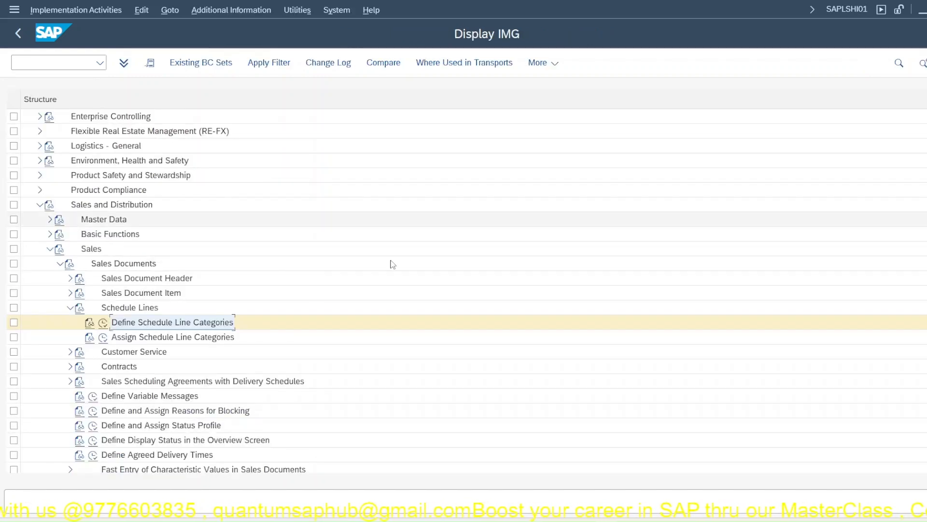
click(104, 338)
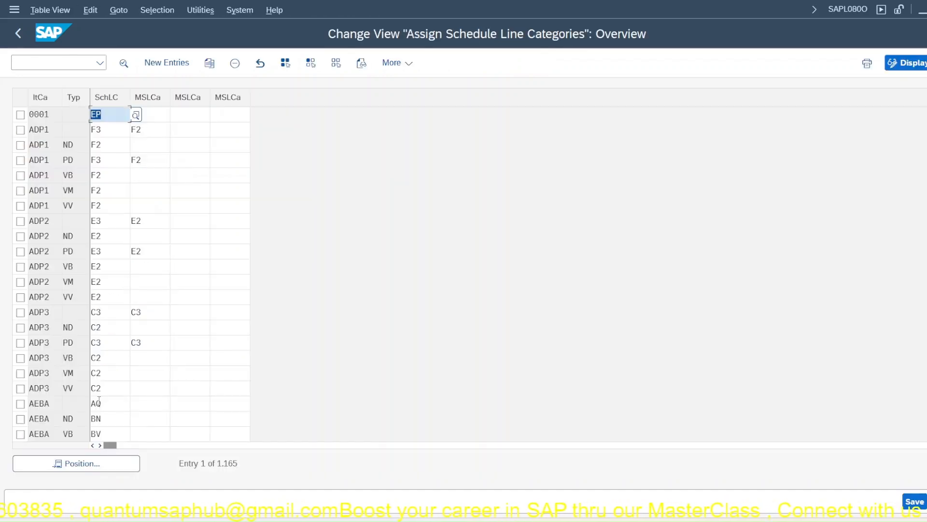
click(83, 464)
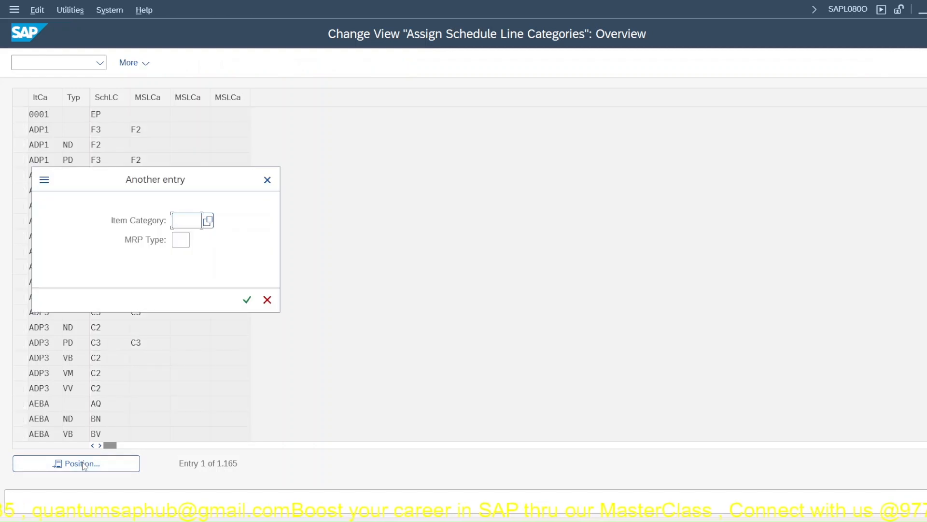
text(TAN)
key(Return)
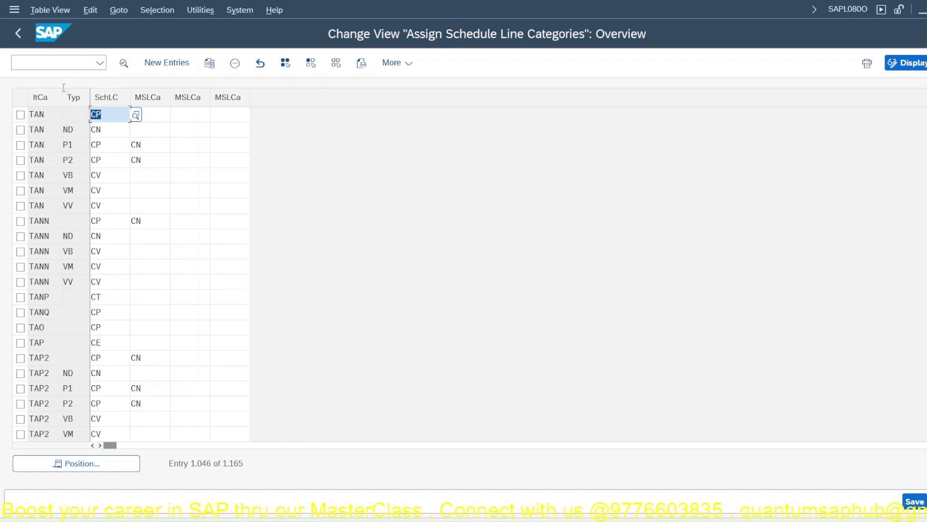
Step: Open the Display Material transaction in a new session, keeping the assignment table open
click(60, 61)
text(/)
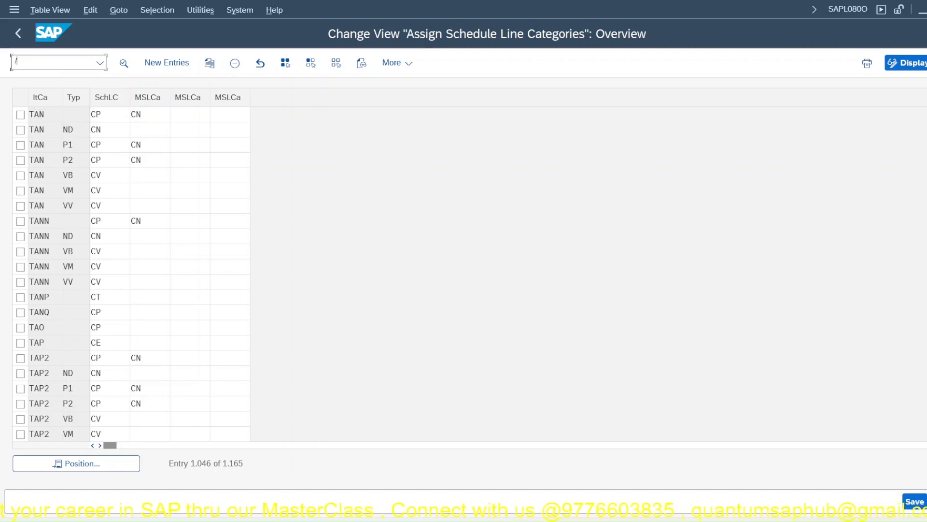
text(nvov8)
key(Return)
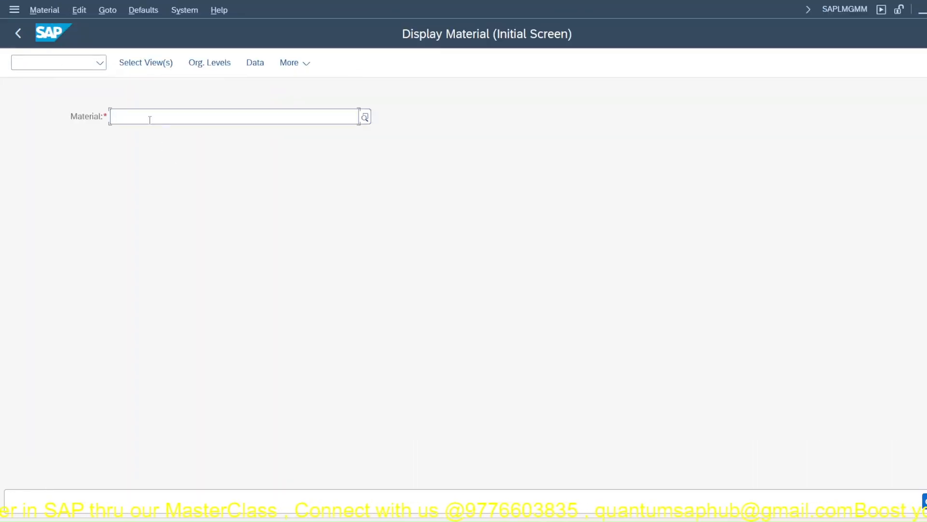
Step: Search for materials in sales organization jp00 and choose material 50058
click(150, 120)
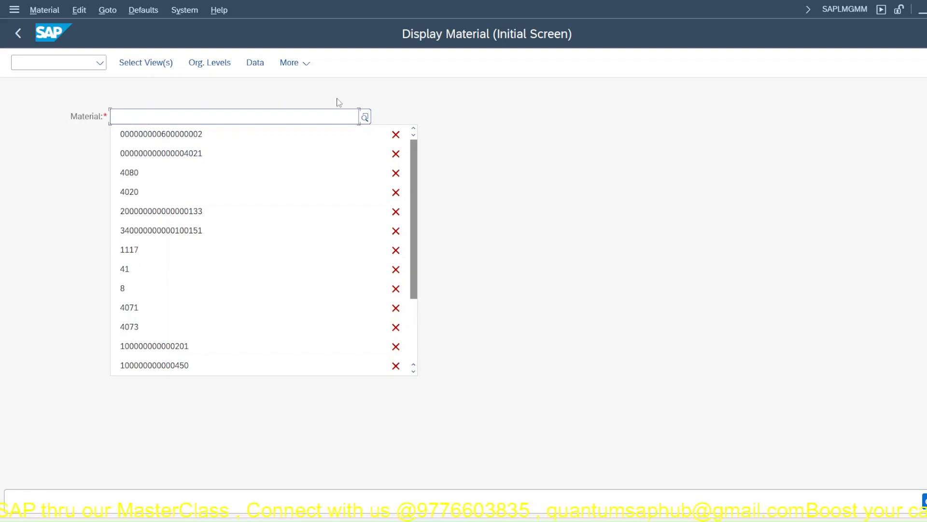
click(365, 117)
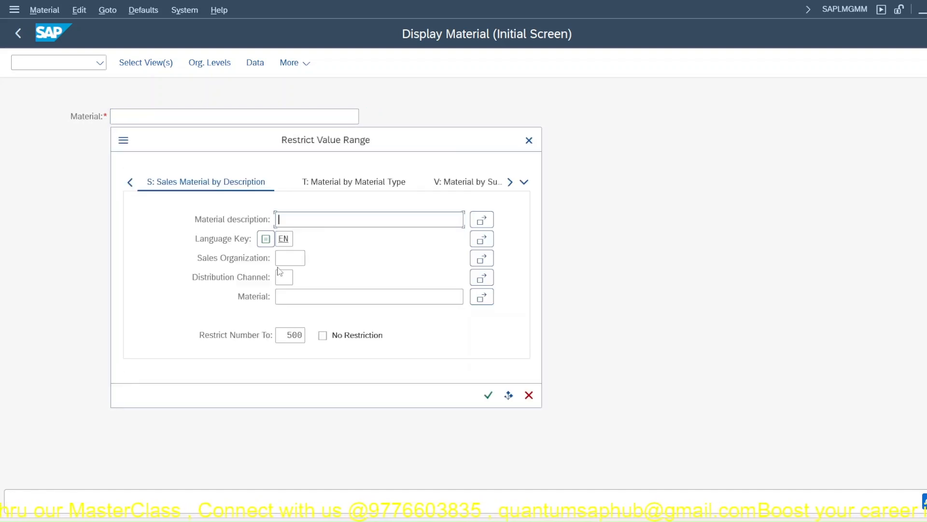
click(287, 258)
text(jp00)
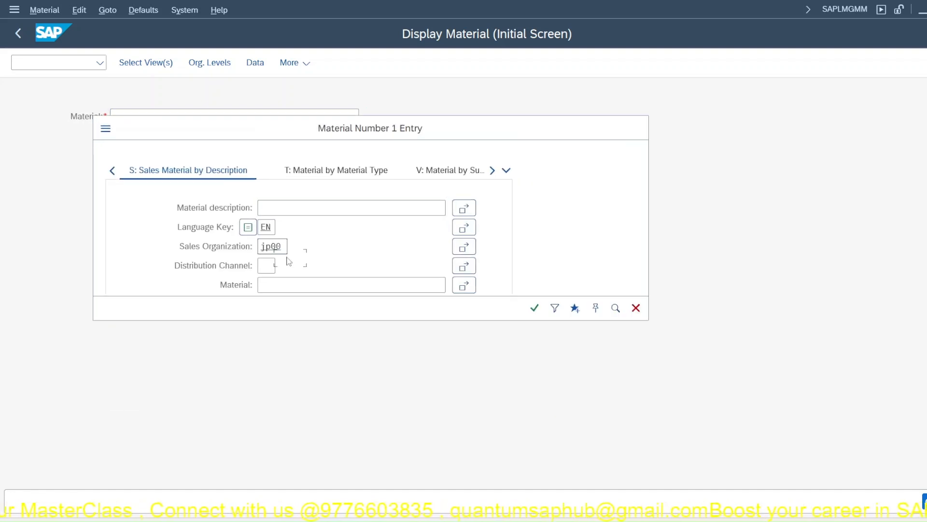
key(Return)
double_click(201, 211)
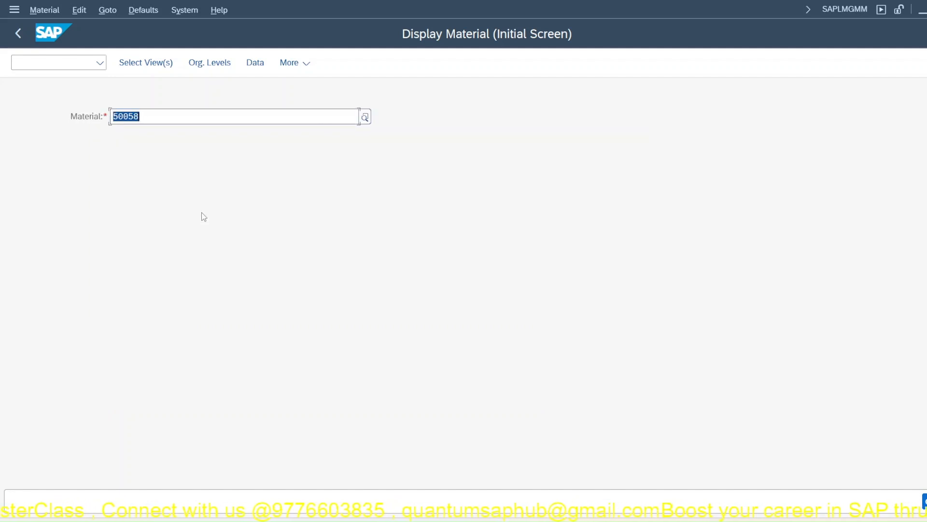
Step: Display the material's MRP 1, MRP 2, MRP 3 and MRP 4 views for plant JPP1 and storage location JPL1
key(Return)
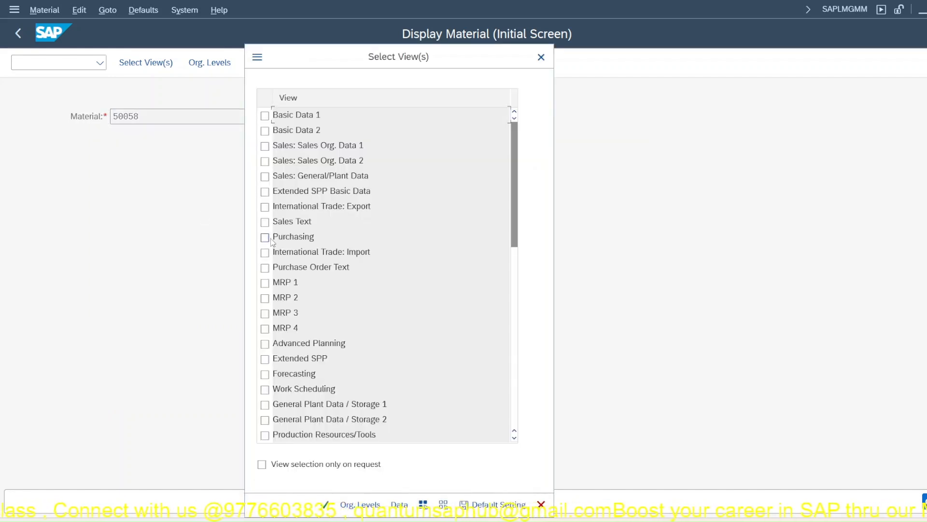
click(265, 283)
click(265, 298)
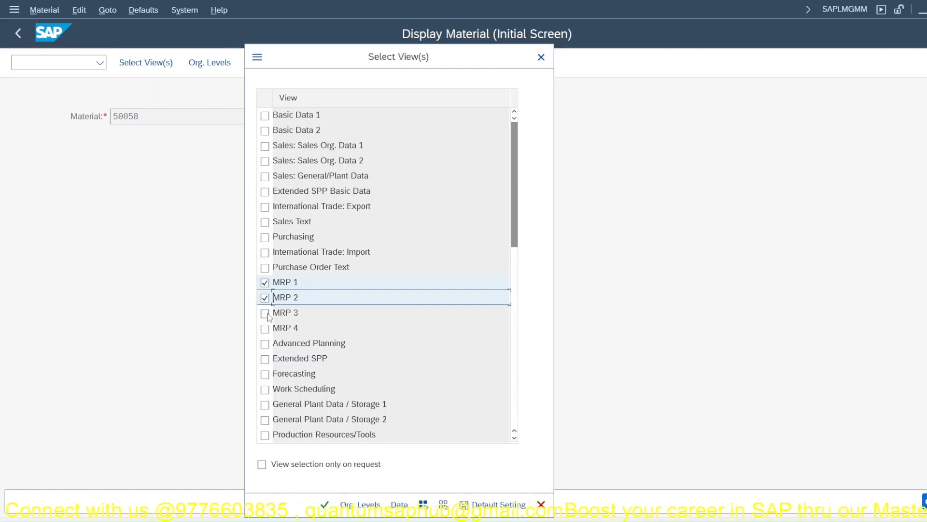
click(264, 313)
click(265, 328)
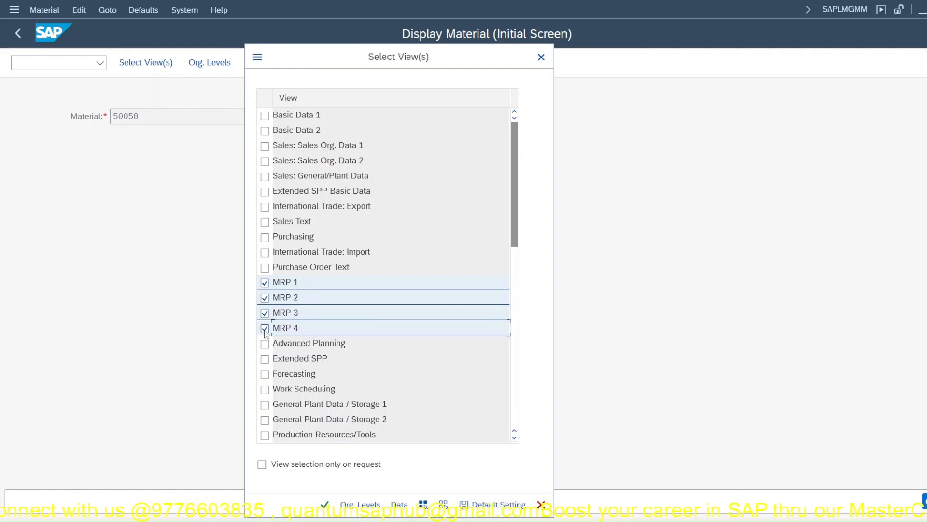
click(325, 505)
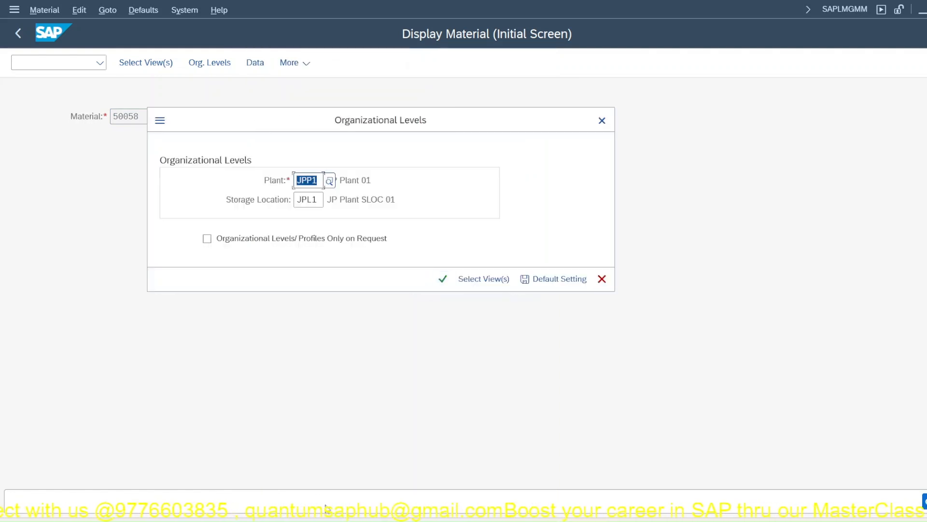
click(443, 279)
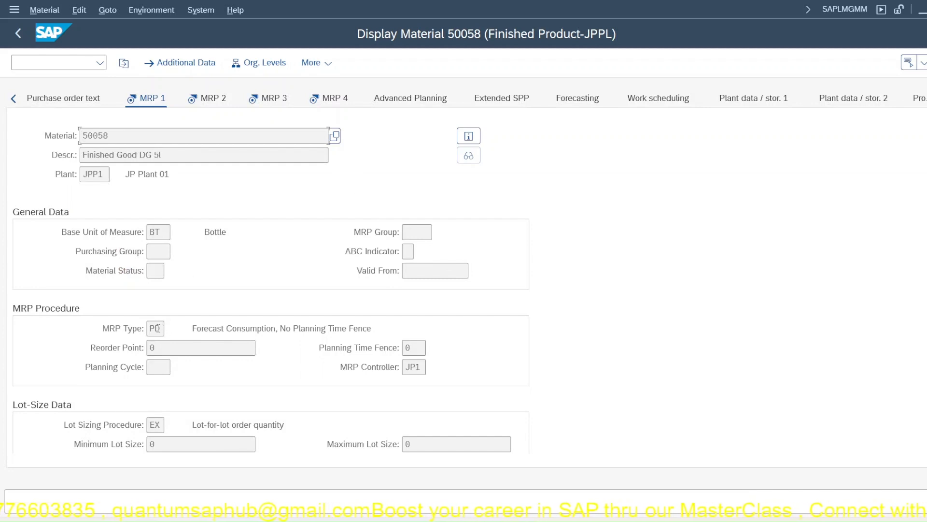
Step: Examine the material's MRP type, procurement data, planning strategy, availability check and MRP 4 settings
double_click(150, 328)
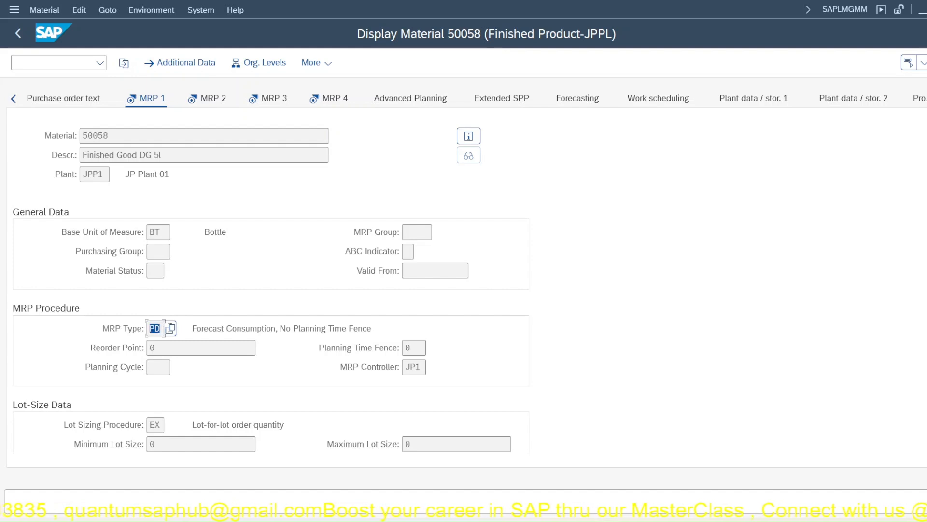
click(207, 99)
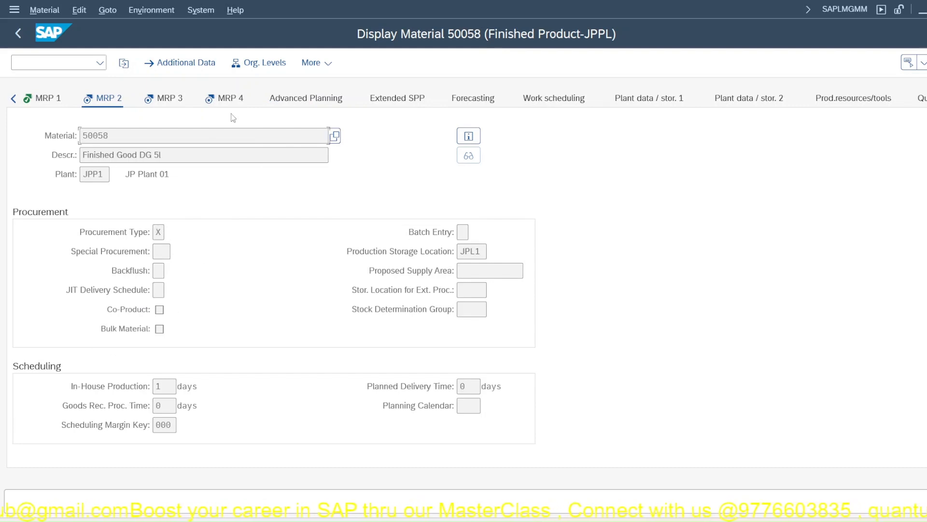
click(173, 100)
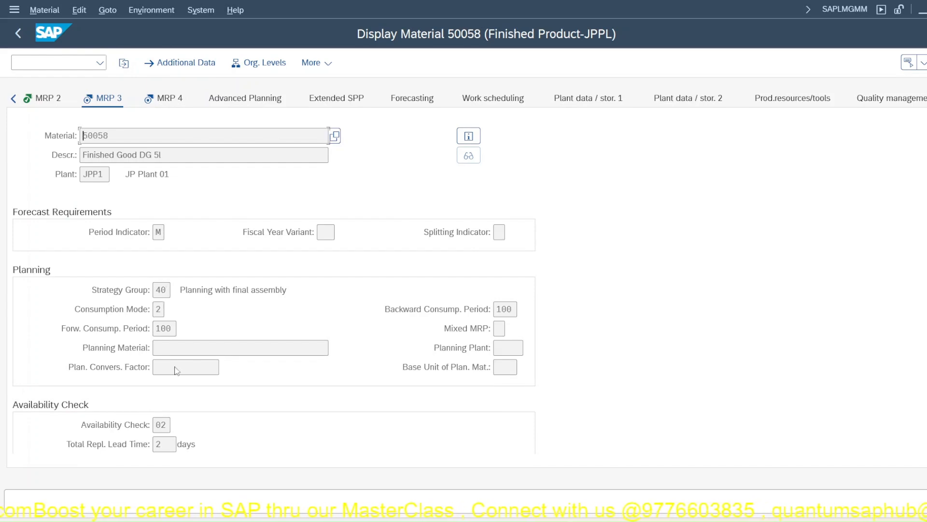
click(168, 424)
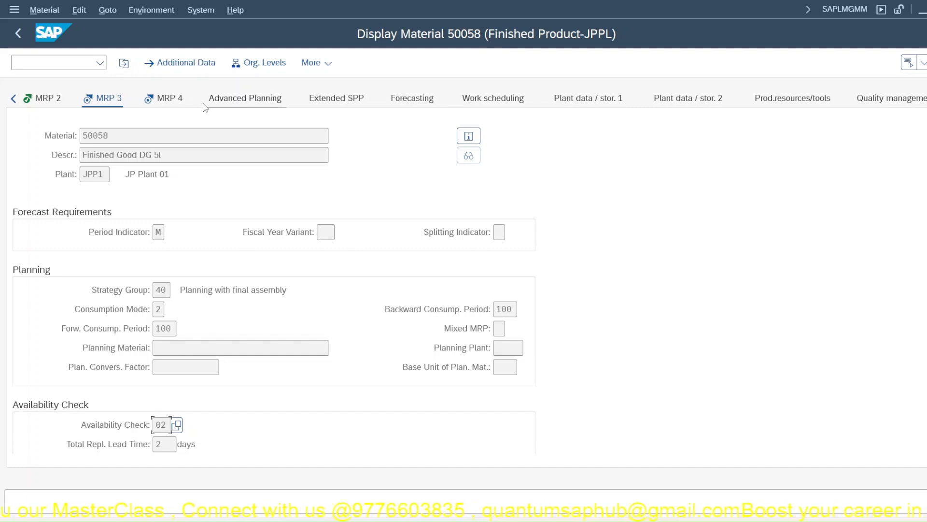
click(179, 102)
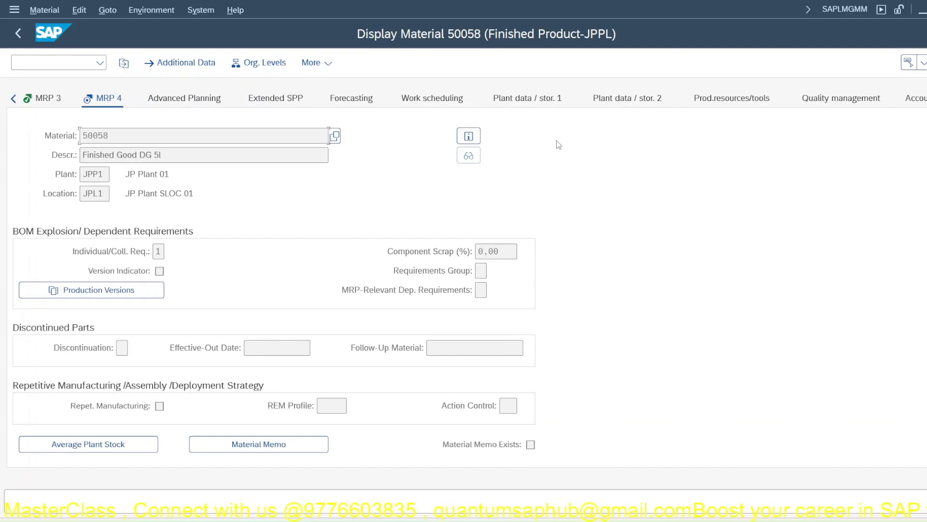
double_click(666, 114)
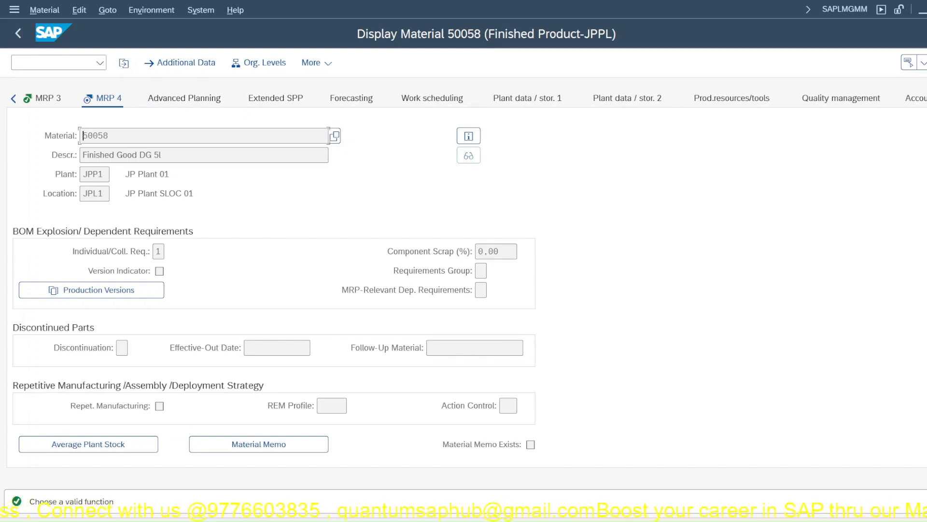
Step: Exit the material display, return to the assignment session and review the details for item category TAN with MRP type ND
key(shift+F3)
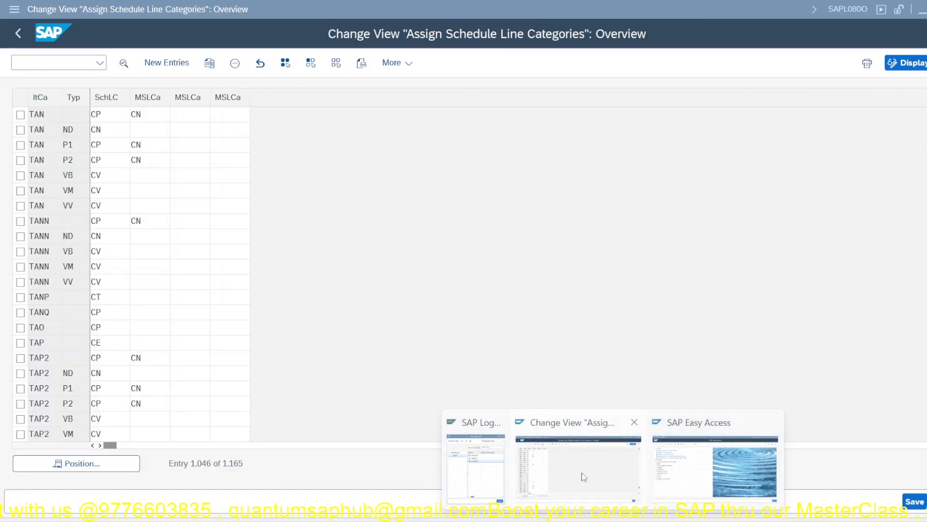
click(578, 441)
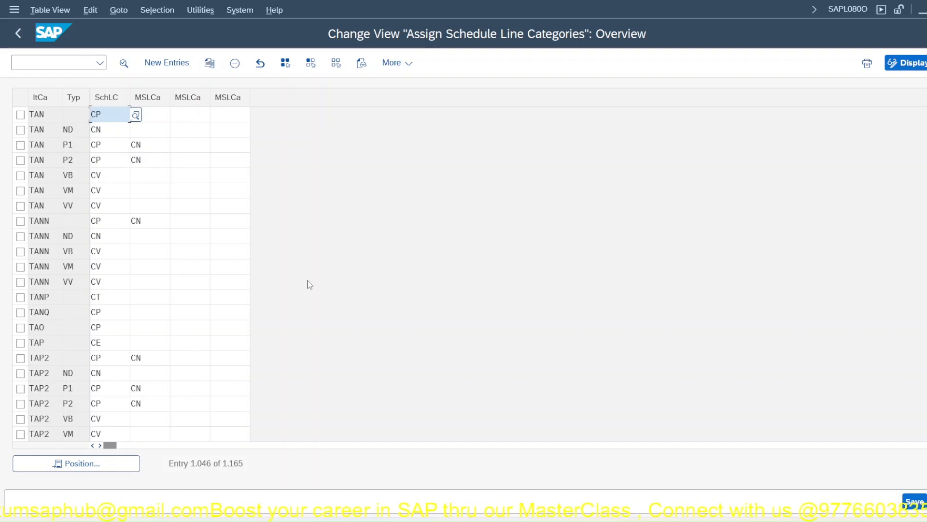
double_click(97, 129)
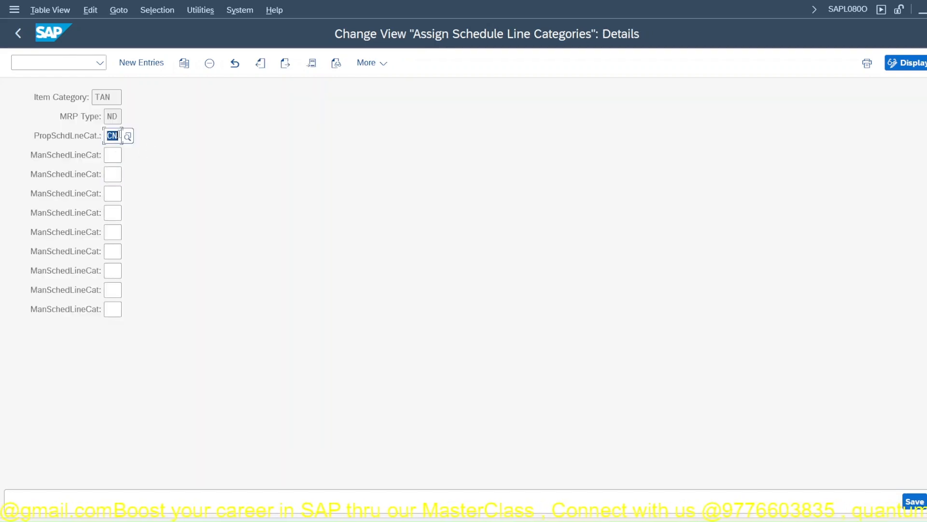
key(F3)
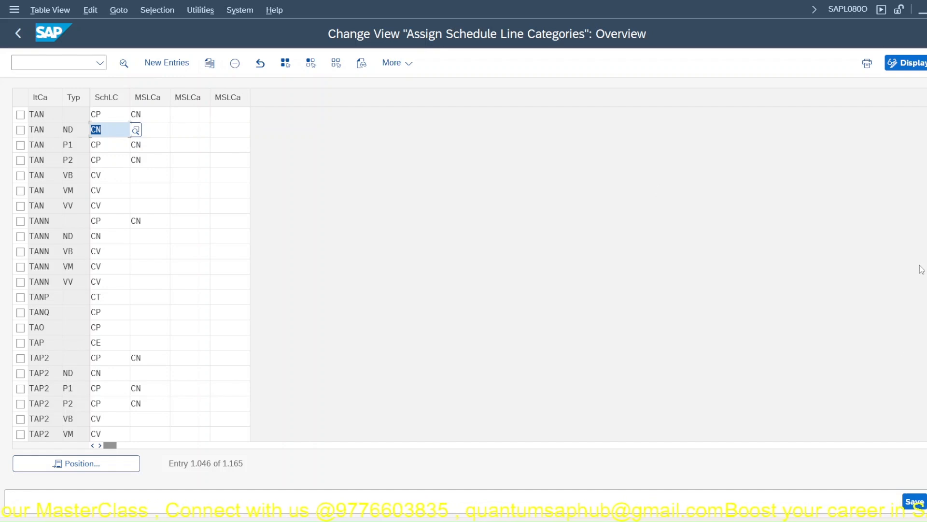
Step: Reopen the schedule line category assignments from the IMG, look up the entries for item category JTAN, and exit to the IMG structure
key(F3)
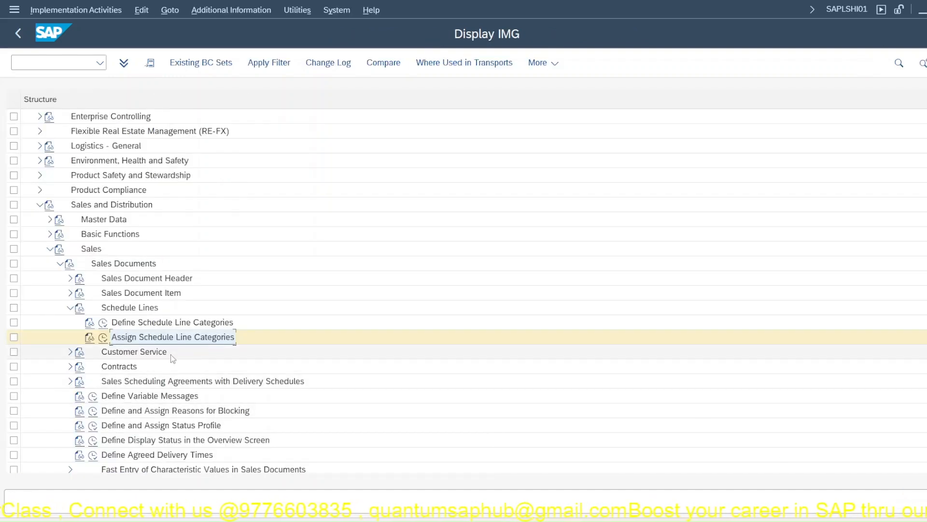
double_click(112, 341)
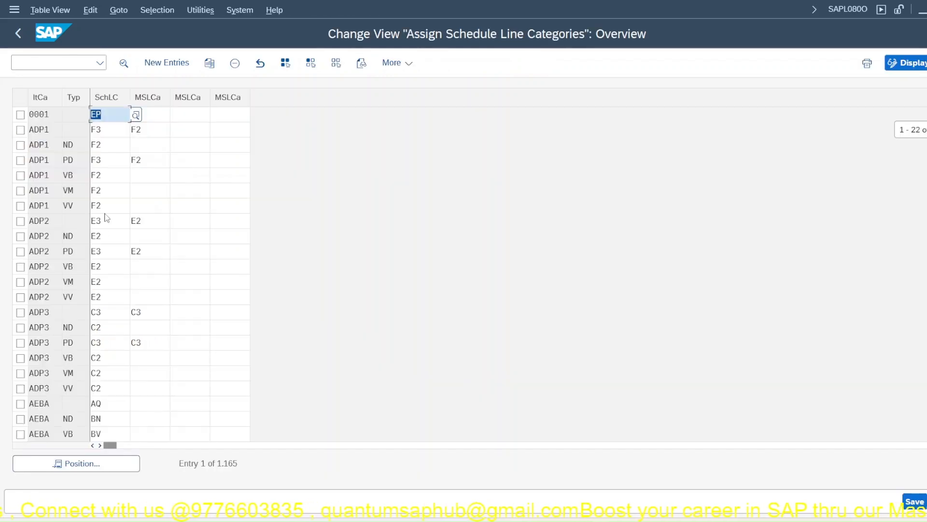
click(110, 463)
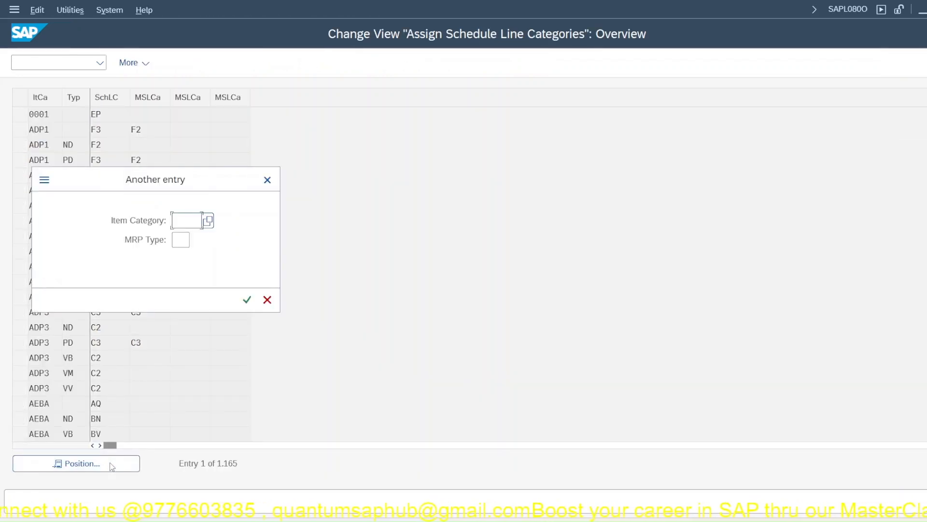
text(JTAN)
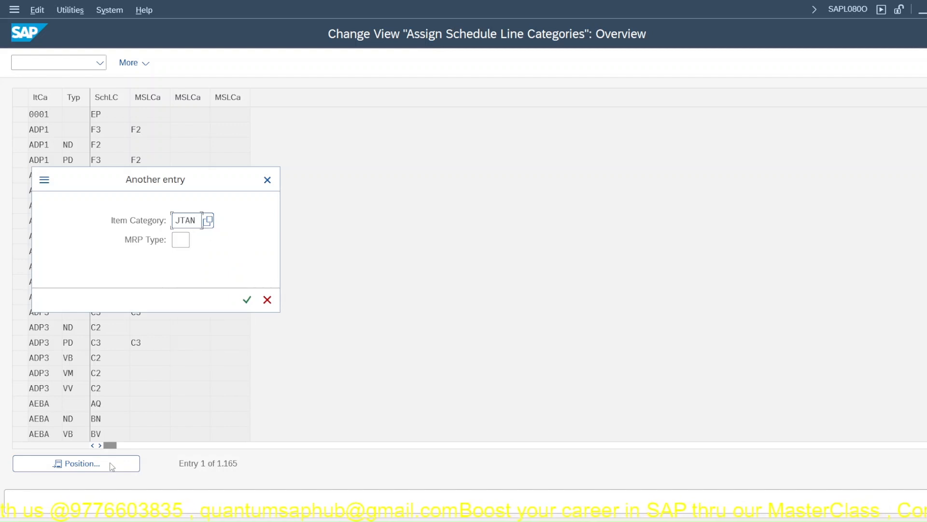
key(Return)
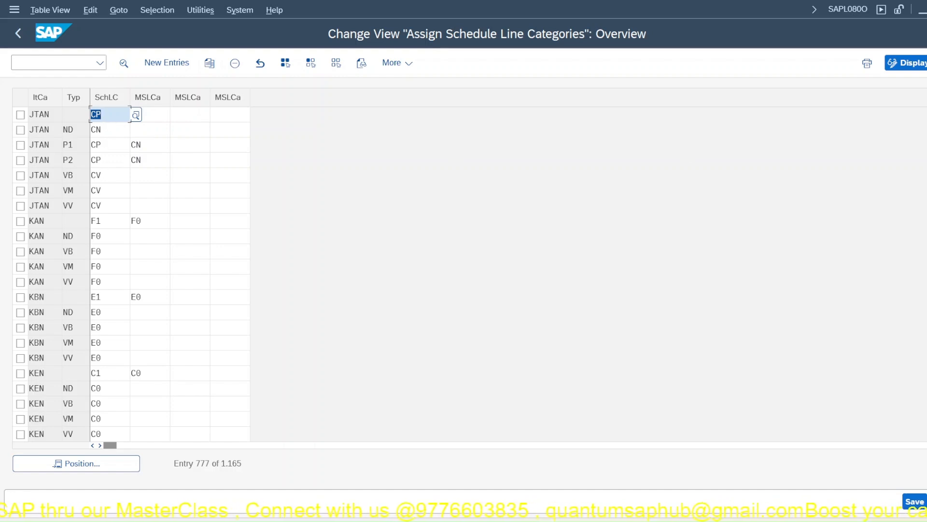
key(F3)
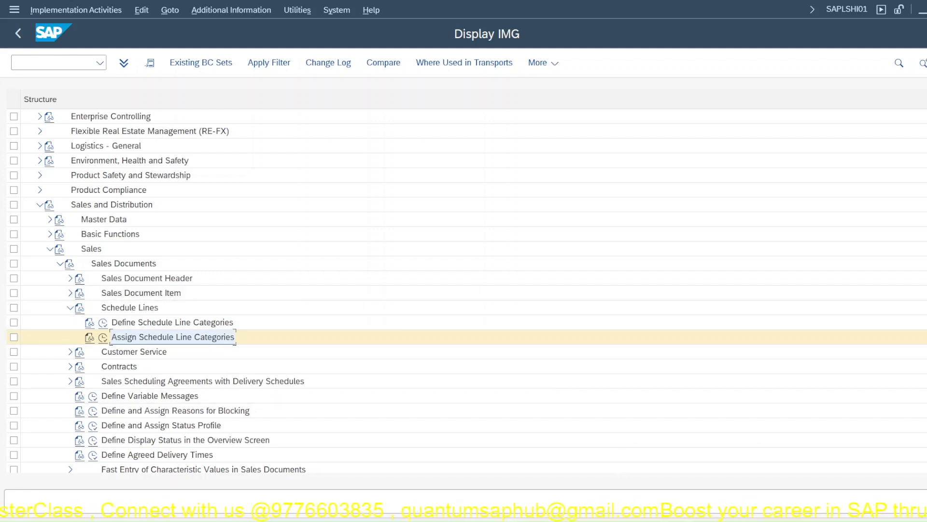
key(alt+Tab)
key(Left)
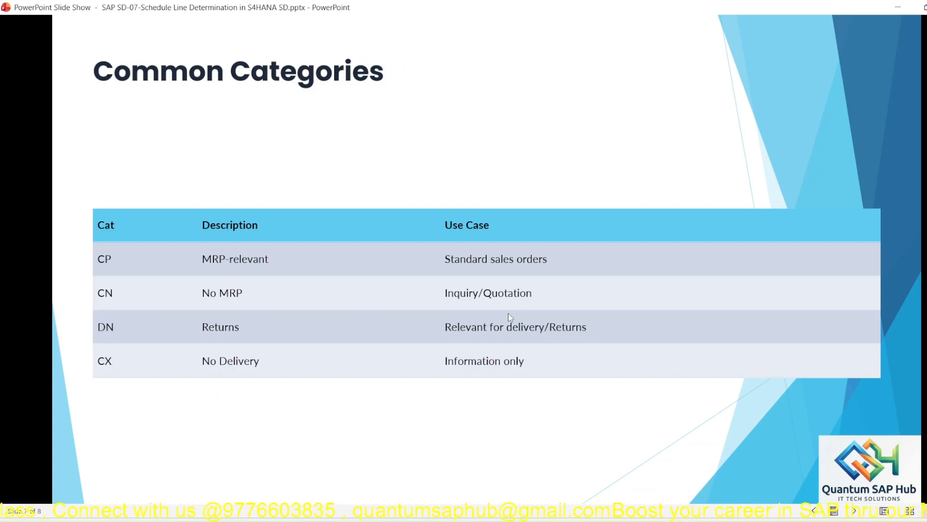
key(Left)
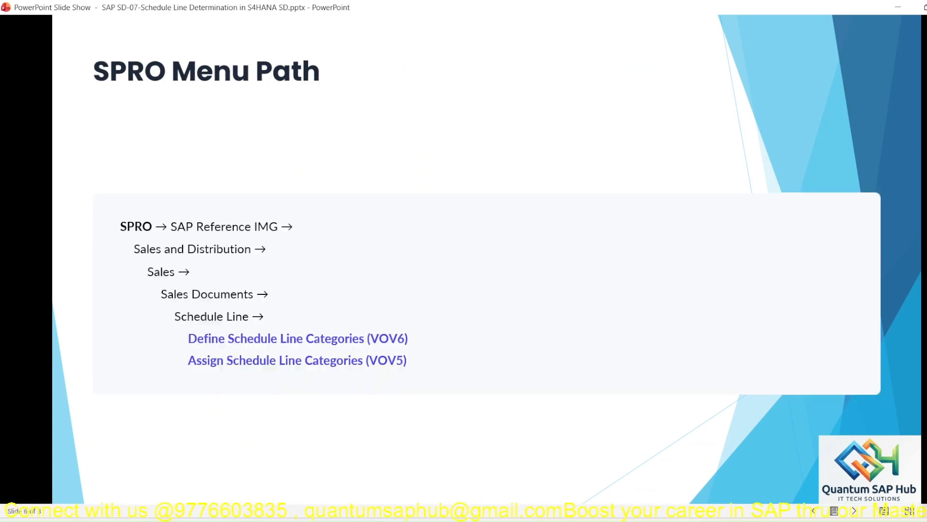
key(Right)
key(Right)
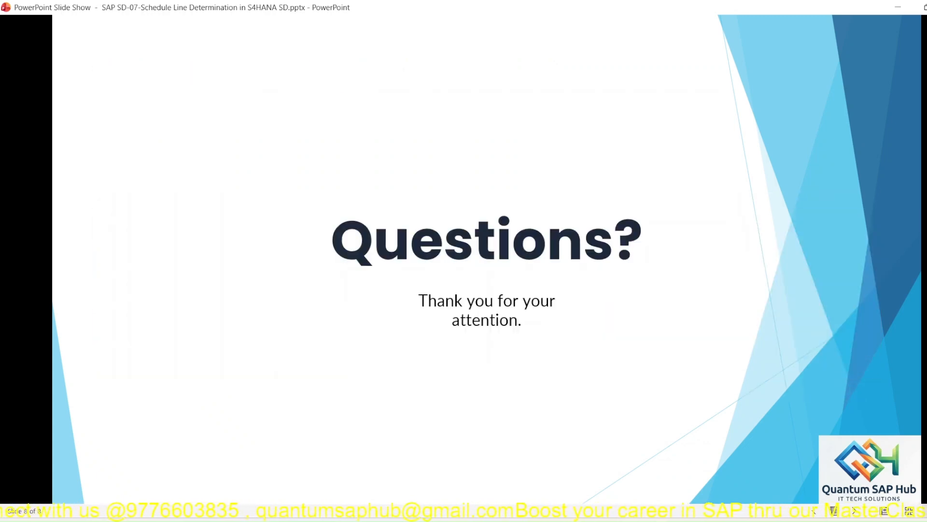